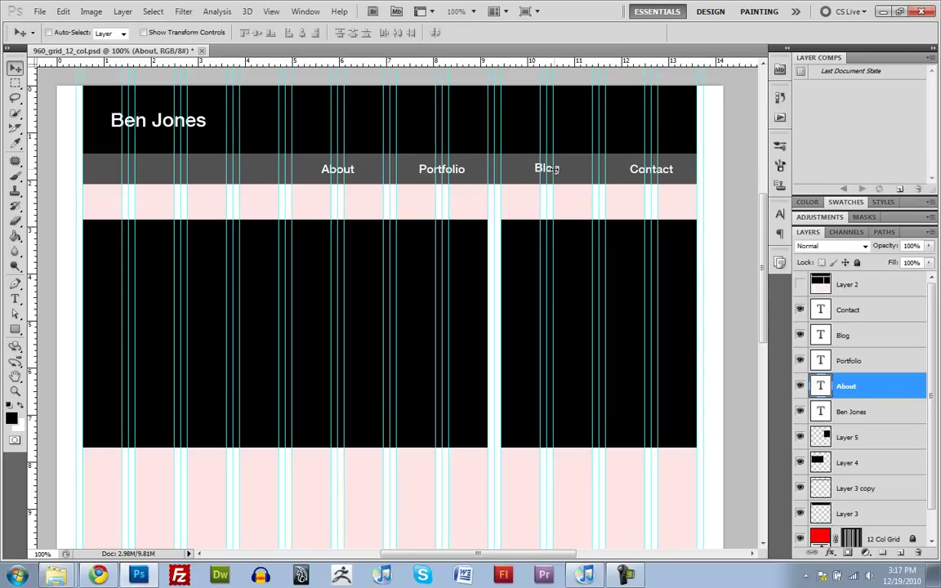
- Duplicate the Contact text into the left black box and retype it as 'Demoreel'
{"action": "key", "text": "m"}
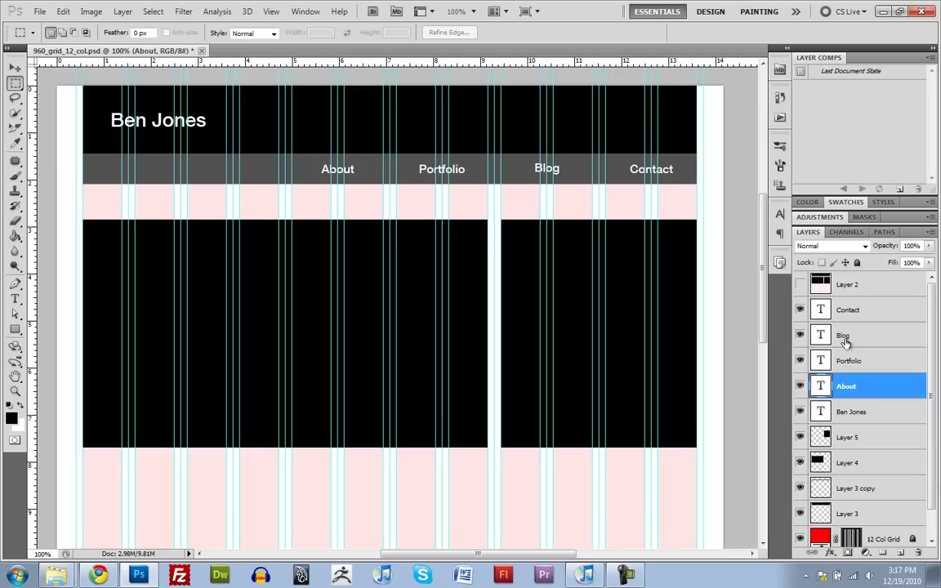
{"action": "left_click", "coordinate": [833, 313]}
{"action": "key", "text": "ctrl+j"}
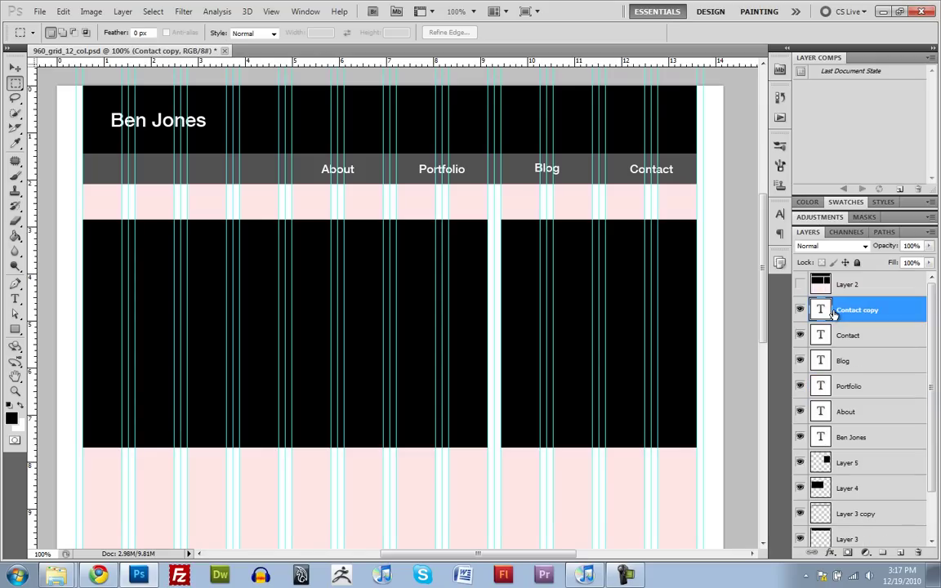
{"action": "key", "text": "v"}
{"action": "left_click_drag", "start_coordinate": [626, 203], "coordinate": [260, 364]}
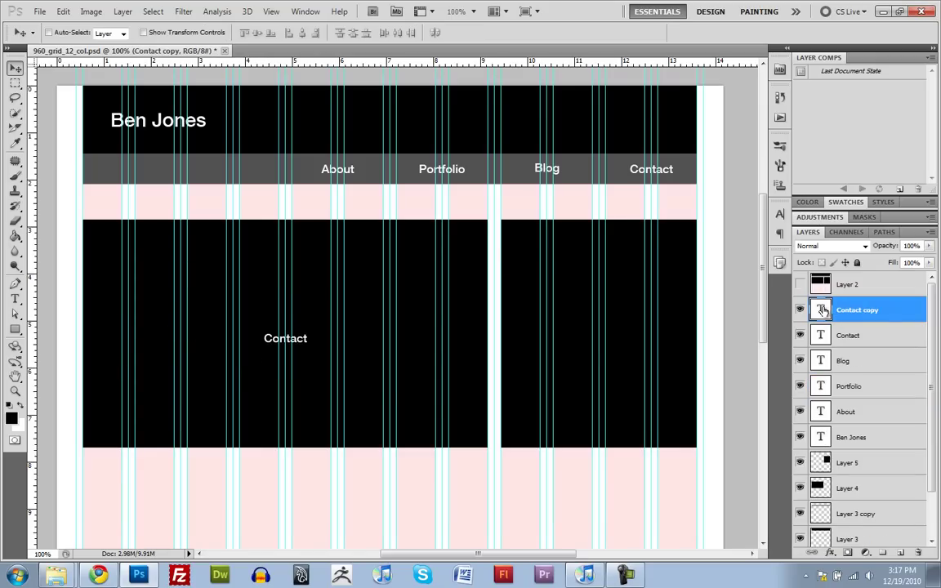
{"action": "double_click", "coordinate": [821, 310]}
{"action": "type", "text": "D"}
{"action": "key", "text": "BackSpace"}
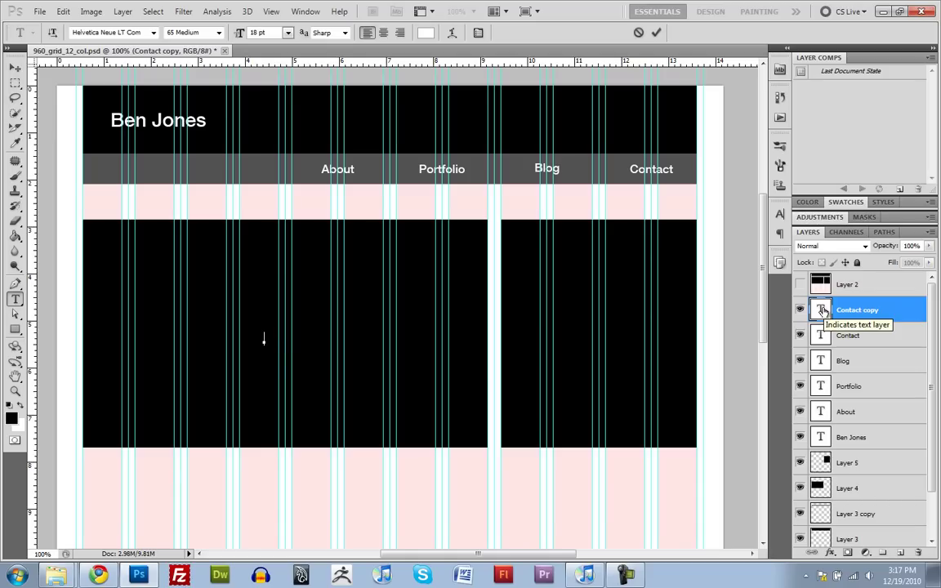
{"action": "type", "text": "Demoreel"}
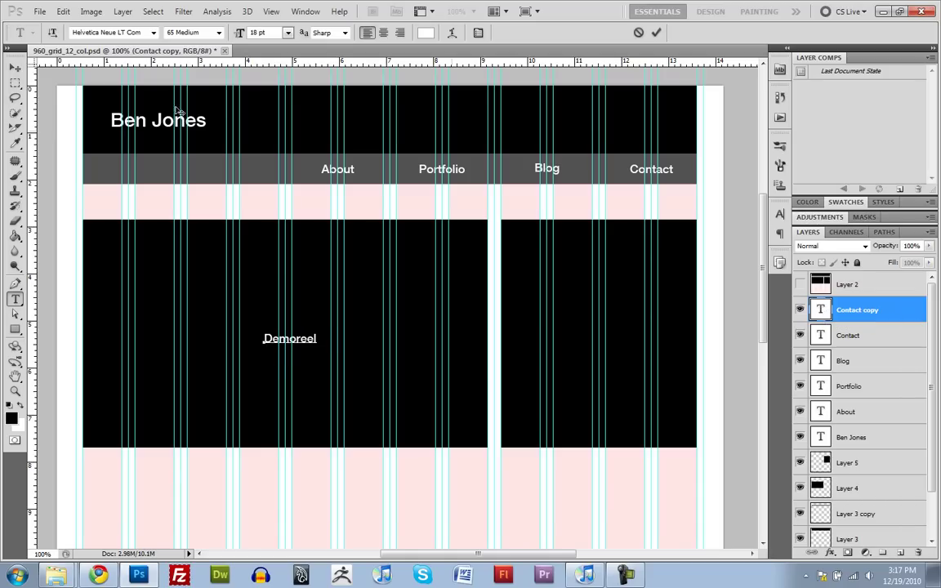
{"action": "left_click", "coordinate": [15, 67]}
- Copy the Demoreel label to the top of the right black box and retype it as 'Discription'
{"action": "key", "text": "ctrl+j"}
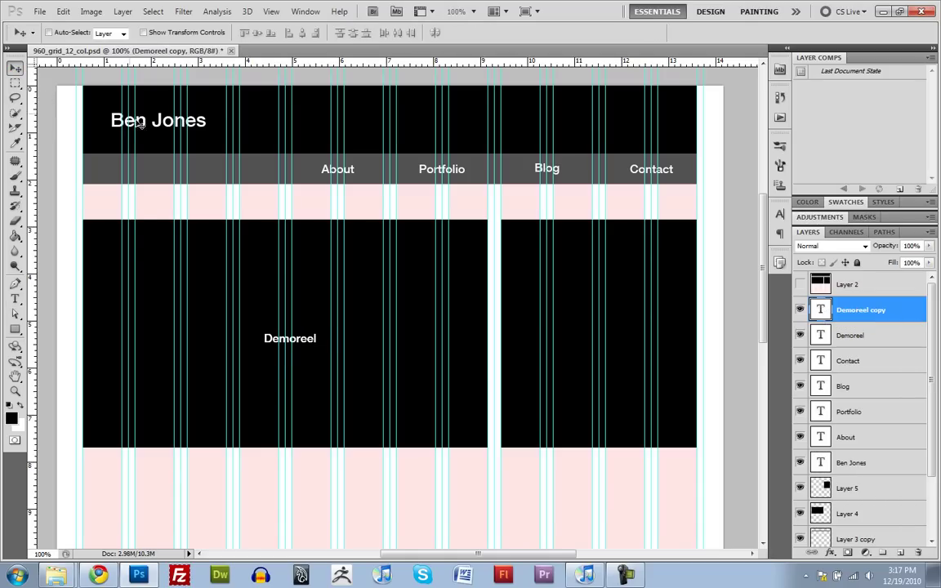
{"action": "left_click_drag", "start_coordinate": [315, 361], "coordinate": [579, 273]}
{"action": "double_click", "coordinate": [820, 309]}
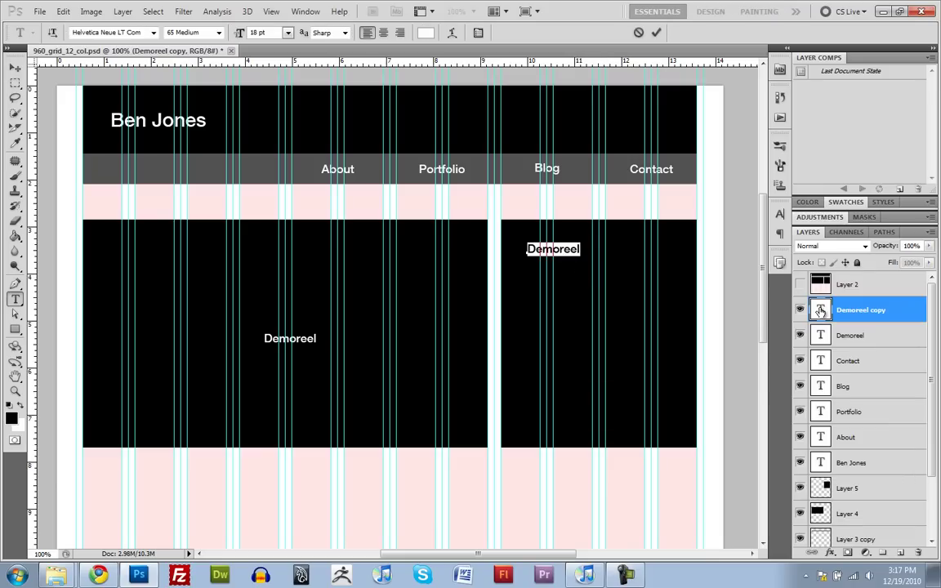
{"action": "type", "text": "Discription"}
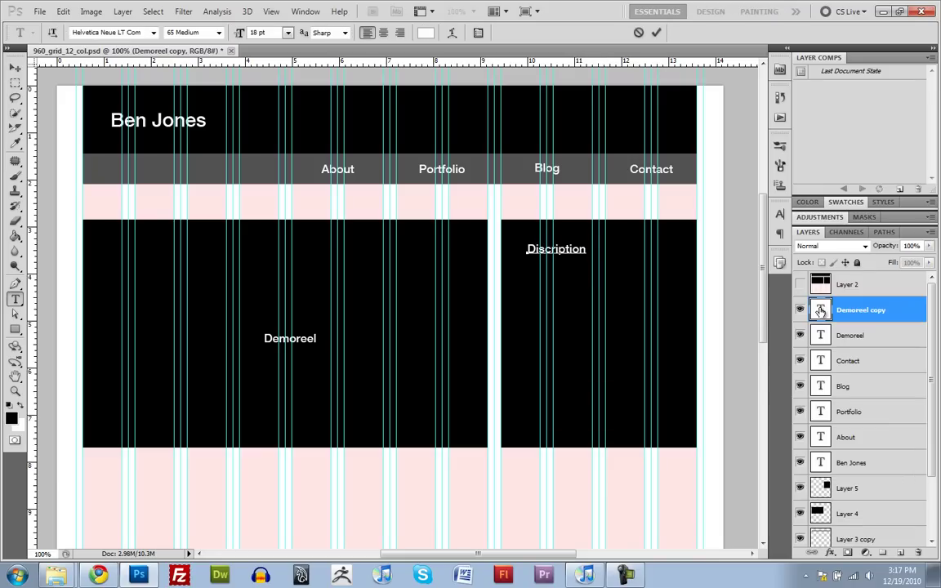
{"action": "left_click", "coordinate": [14, 67]}
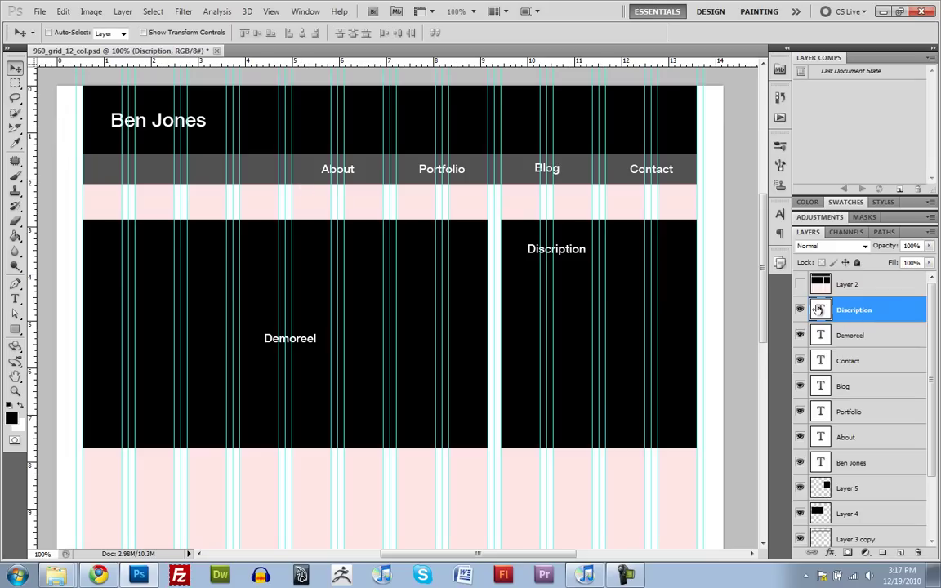
- Nudge the Discription label slightly up-left and toggle Layer 2 repeatedly to compare the mockup
{"action": "left_click_drag", "start_coordinate": [571, 252], "coordinate": [570, 249]}
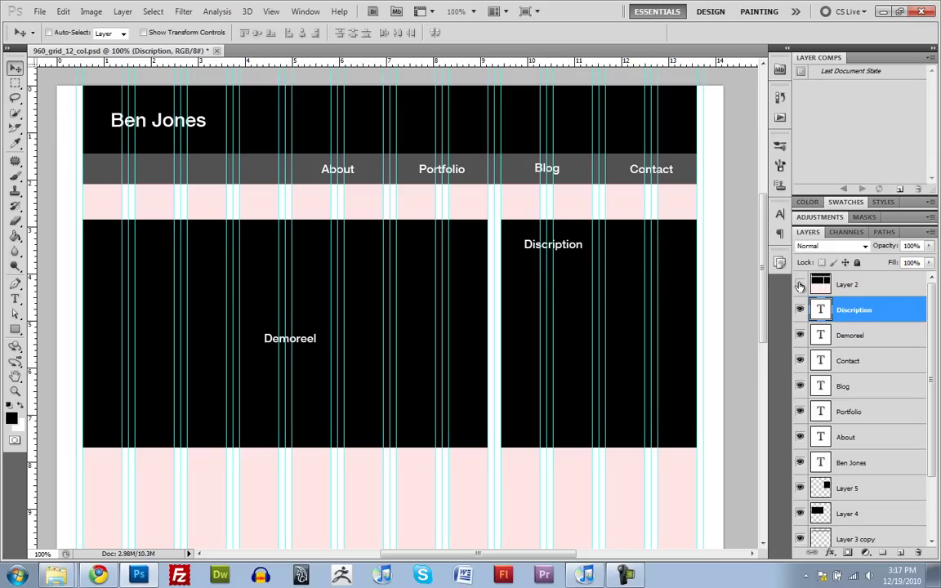
{"action": "left_click", "coordinate": [800, 285]}
{"action": "left_click", "coordinate": [800, 285]}
{"action": "left_click", "coordinate": [800, 284]}
{"action": "left_click", "coordinate": [800, 284]}
{"action": "left_click", "coordinate": [800, 284]}
{"action": "left_click", "coordinate": [800, 284]}
{"action": "left_click", "coordinate": [800, 284]}
{"action": "left_click", "coordinate": [800, 285]}
{"action": "left_click", "coordinate": [800, 285]}
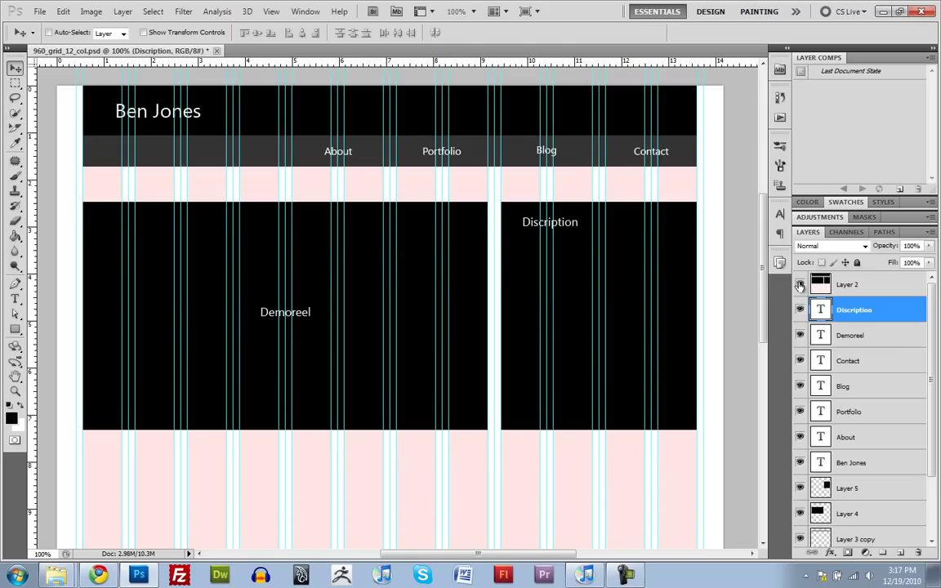
{"action": "left_click", "coordinate": [800, 284]}
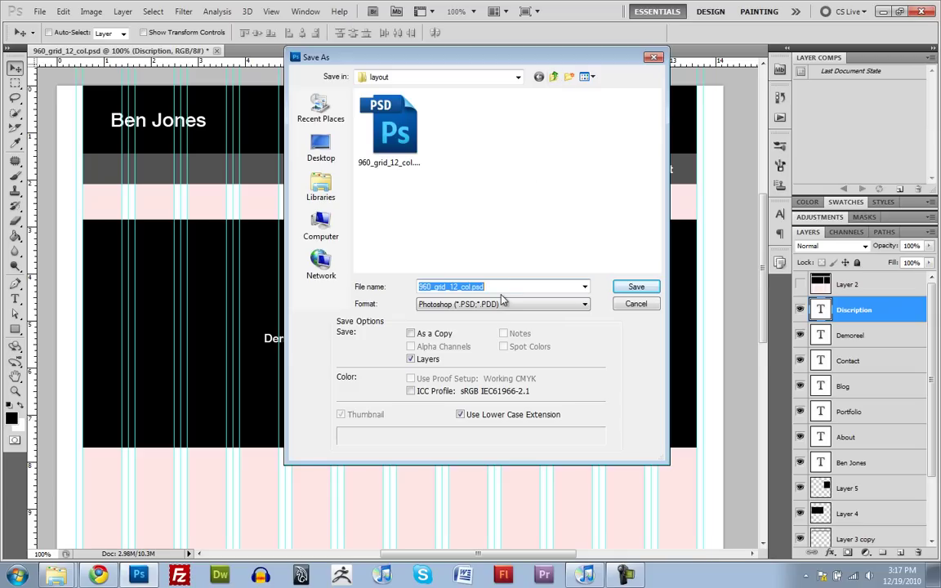
- Save the mockup under the file name layout1.psd
{"action": "type", "text": "layout1"}
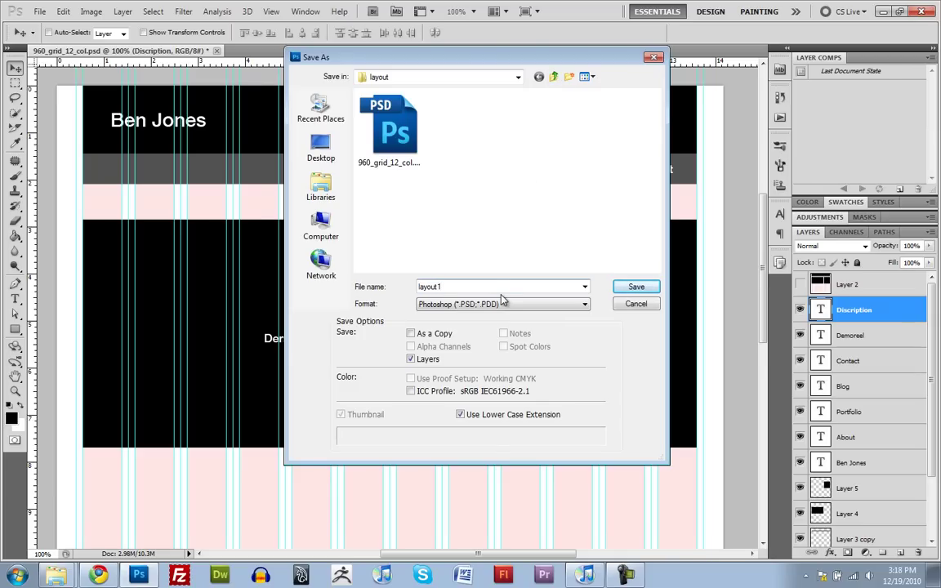
{"action": "key", "text": "Return"}
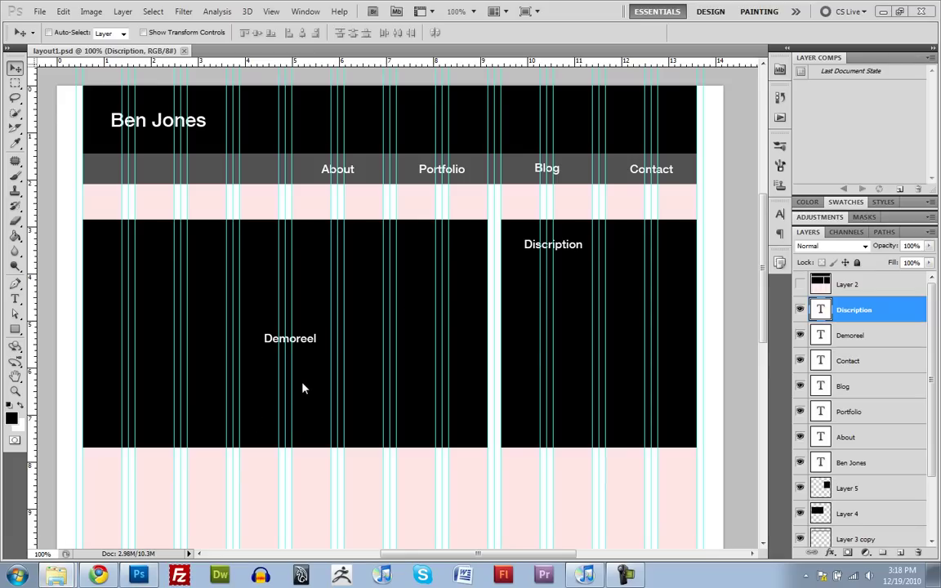
- Open text.txt from How to Make a Website, select the first Home paragraph, then minimize Notepad
{"action": "left_click", "coordinate": [55, 575]}
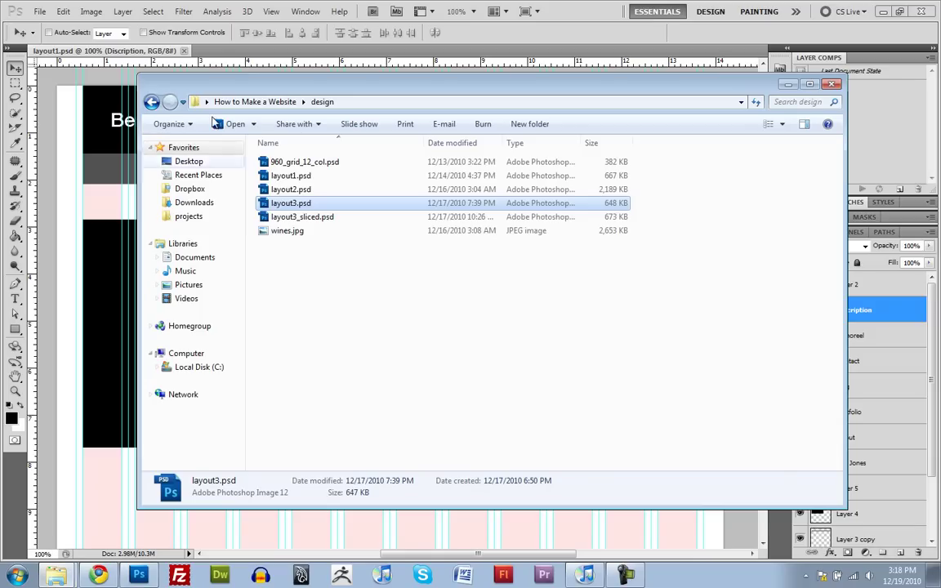
{"action": "left_click", "coordinate": [287, 101]}
{"action": "left_click", "coordinate": [296, 217]}
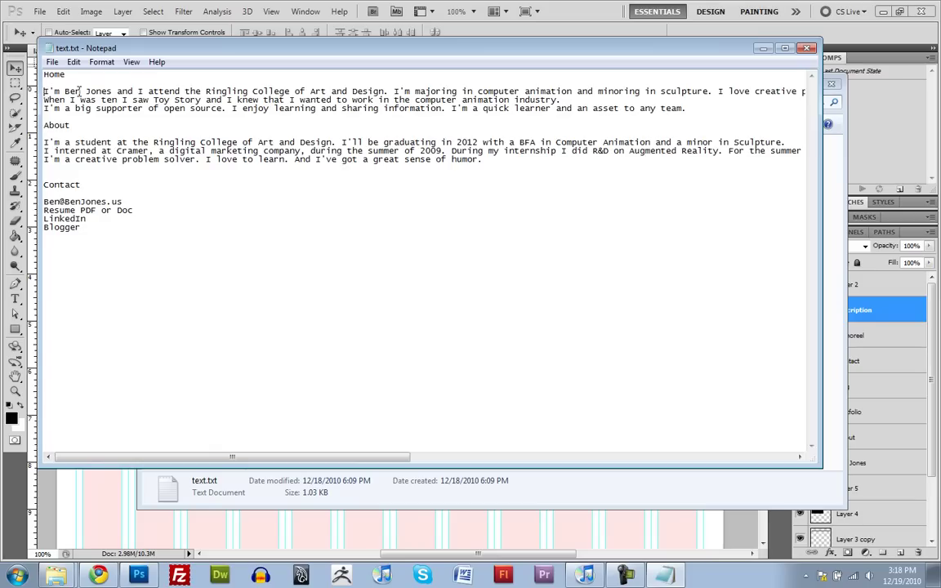
{"action": "left_click_drag", "start_coordinate": [44, 91], "coordinate": [936, 112]}
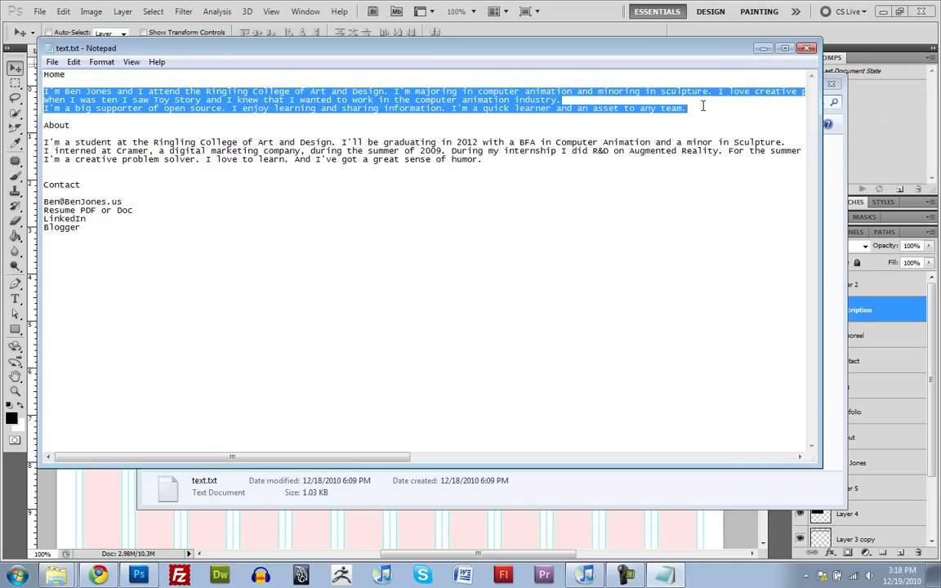
{"action": "left_click", "coordinate": [760, 48]}
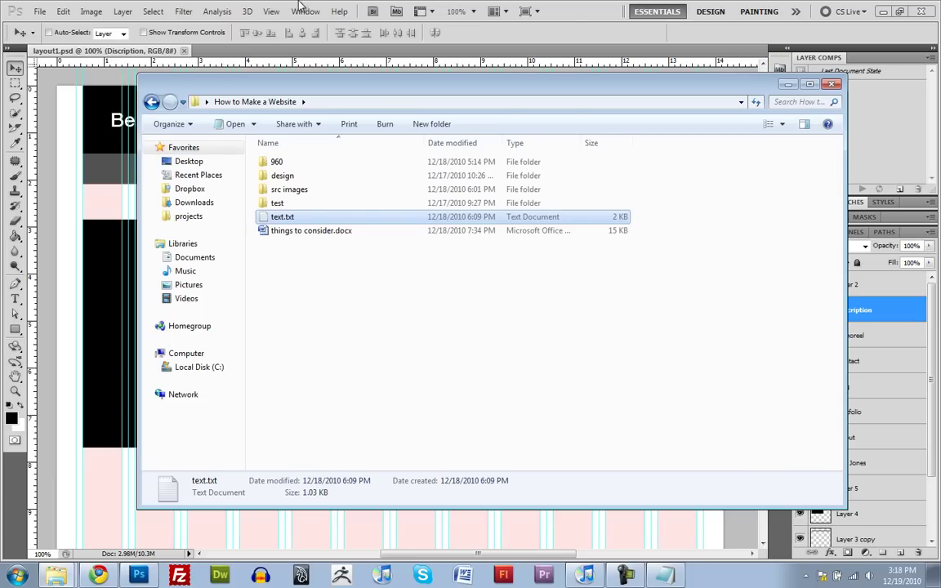
{"action": "left_click", "coordinate": [536, 40]}
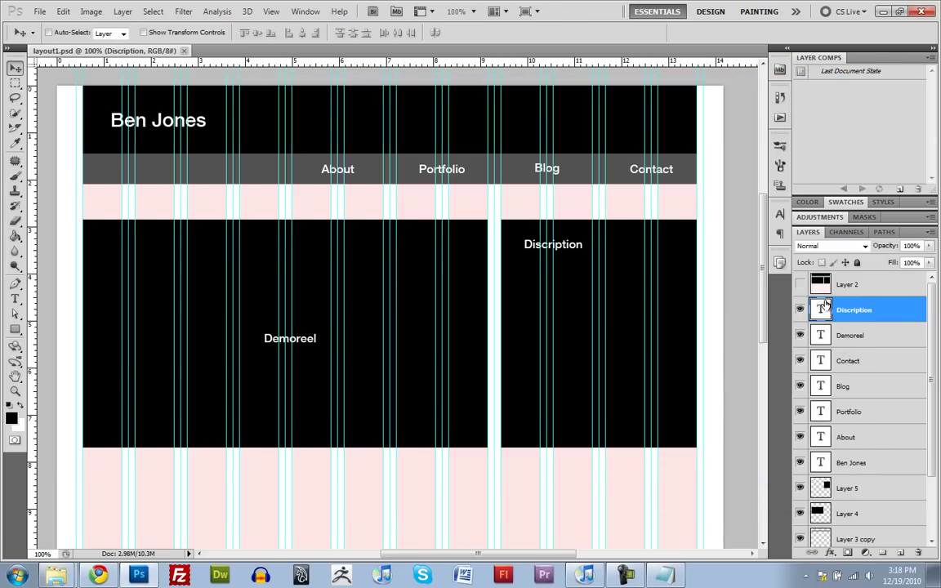
- Delete the Discription layer and paste the Home paragraph into a 12 pt text box in the right box
{"action": "key", "text": "Delete"}
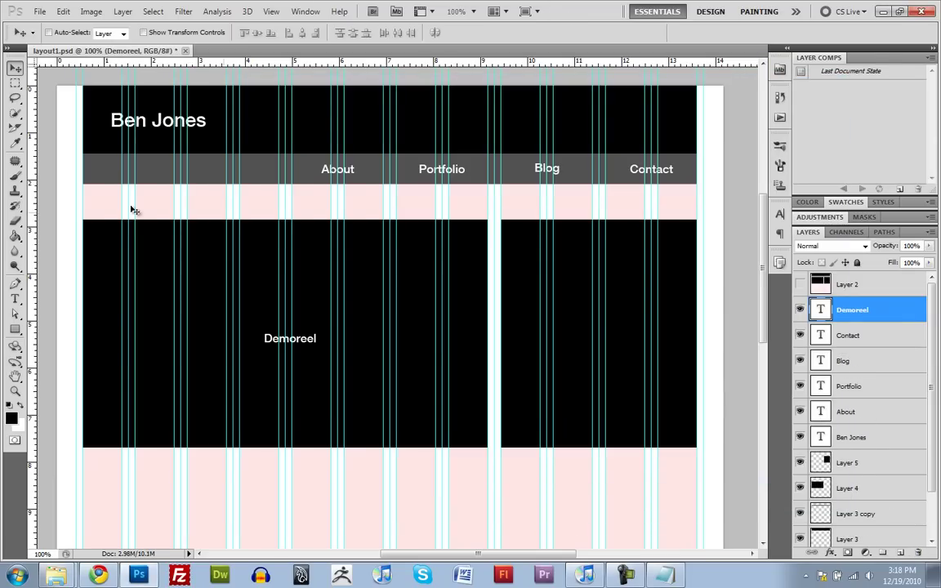
{"action": "key", "text": "t"}
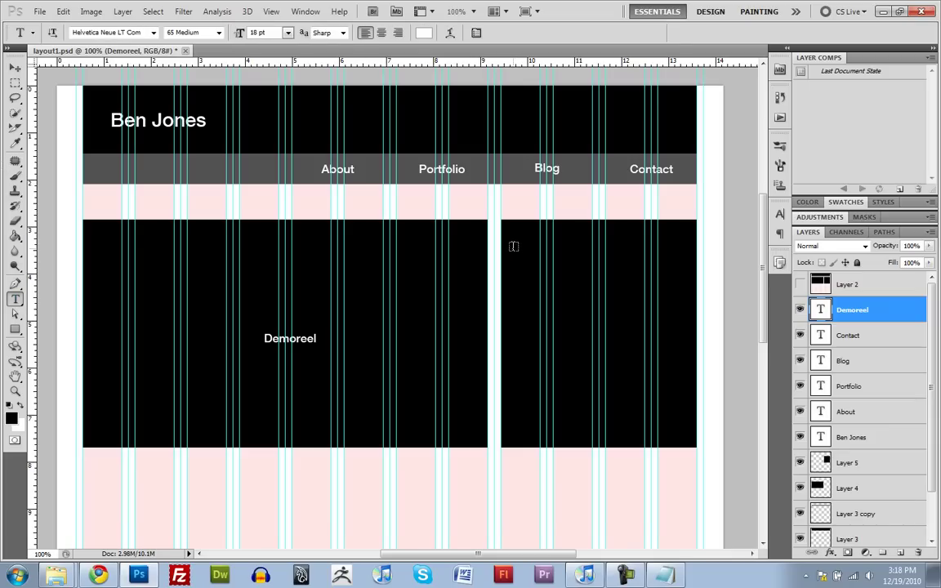
{"action": "left_click_drag", "start_coordinate": [517, 240], "coordinate": [685, 432]}
{"action": "key", "text": "Escape"}
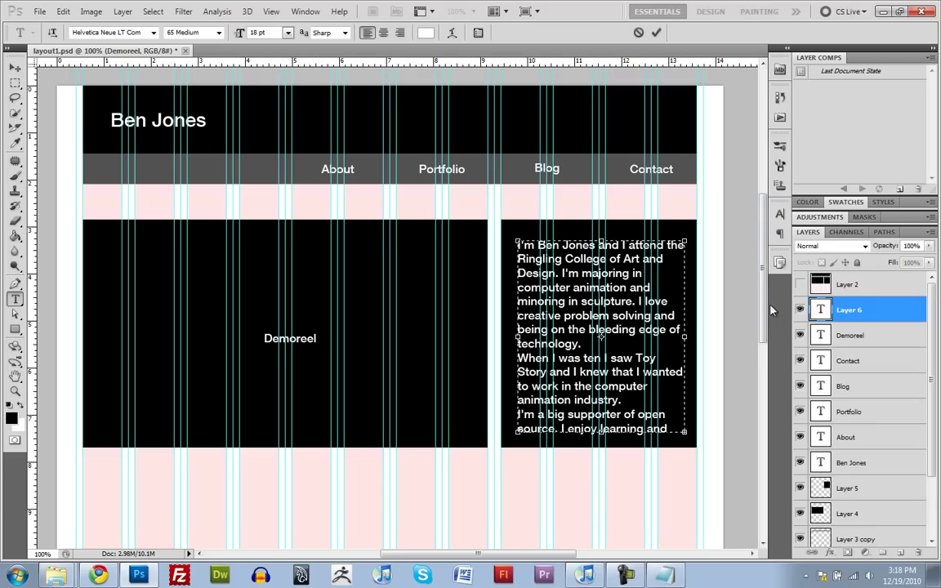
{"action": "key", "text": "ctrl+v"}
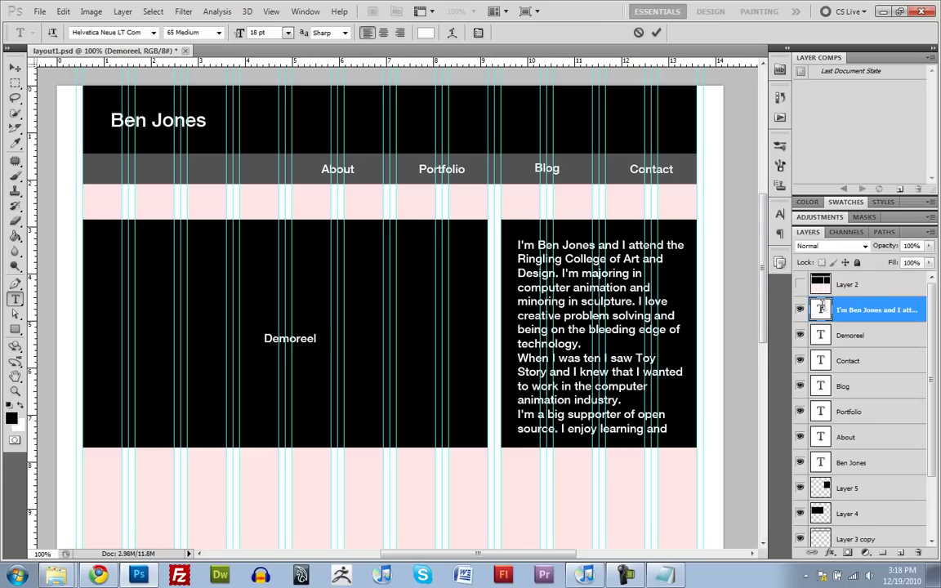
{"action": "key", "text": "ctrl+a"}
{"action": "left_click", "coordinate": [288, 32]}
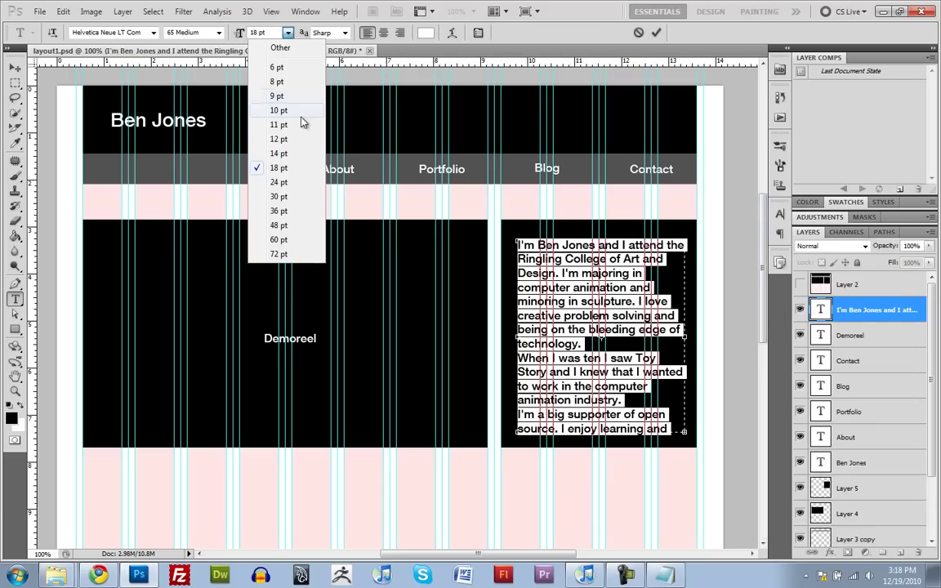
{"action": "left_click", "coordinate": [299, 139]}
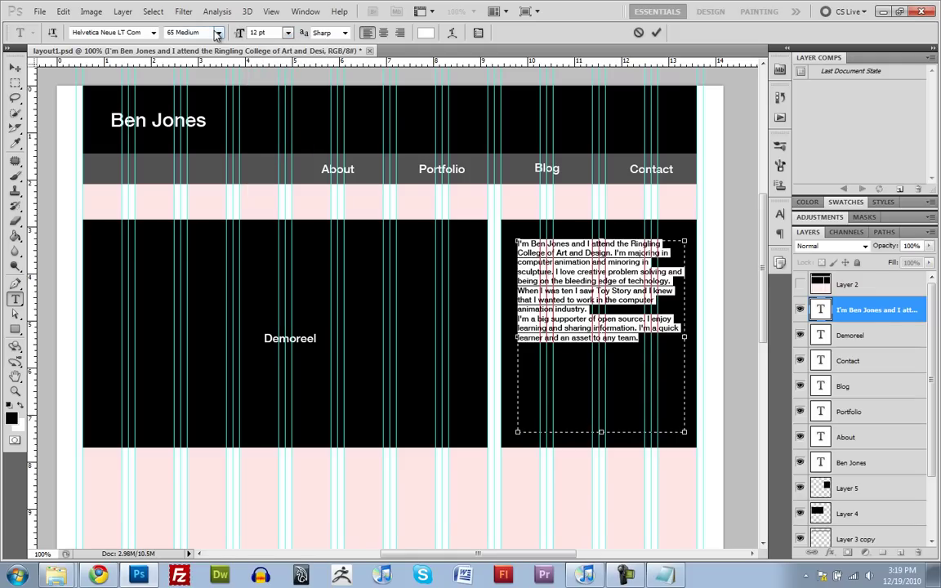
{"action": "left_click", "coordinate": [15, 67]}
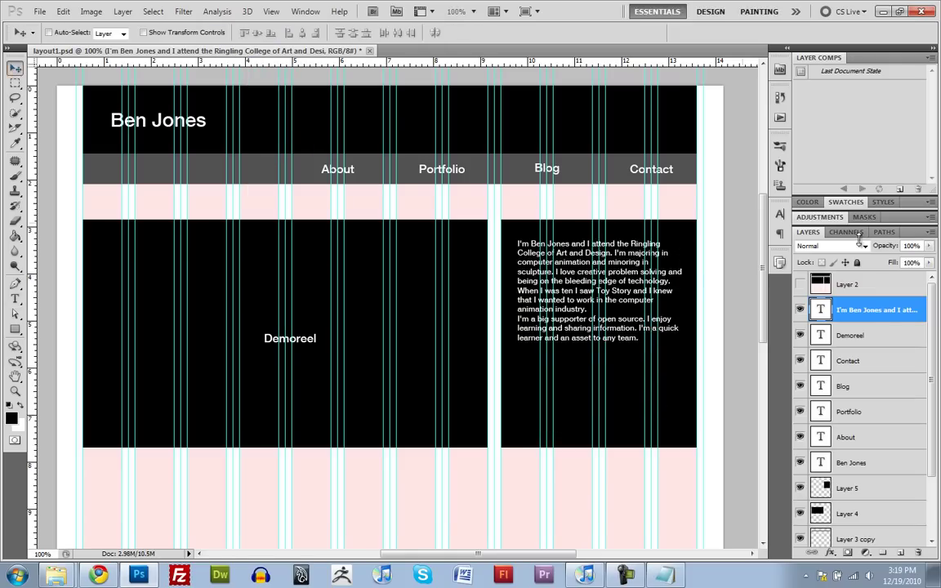
- Reopen the about-me paragraph text layer and select all of its text
{"action": "double_click", "coordinate": [820, 310]}
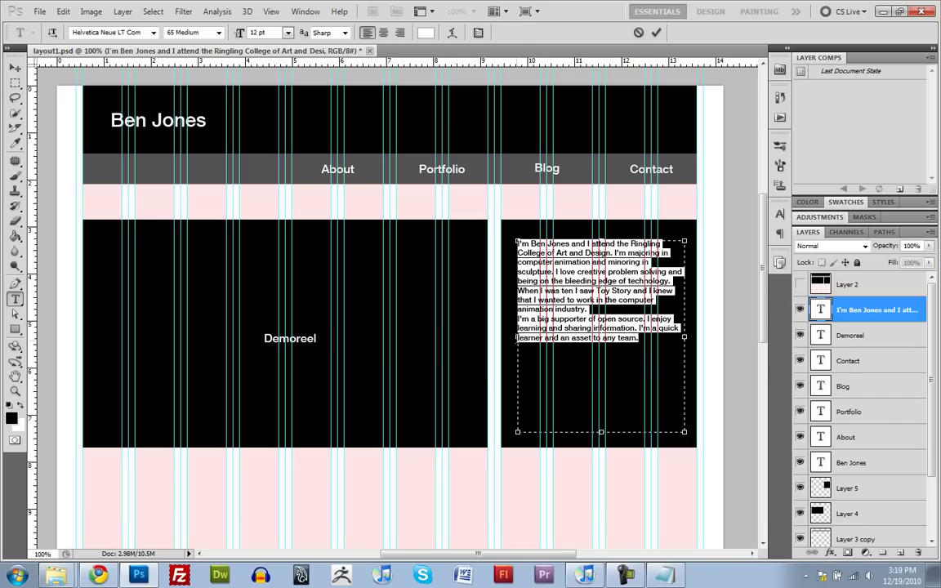
{"action": "left_click", "coordinate": [569, 319]}
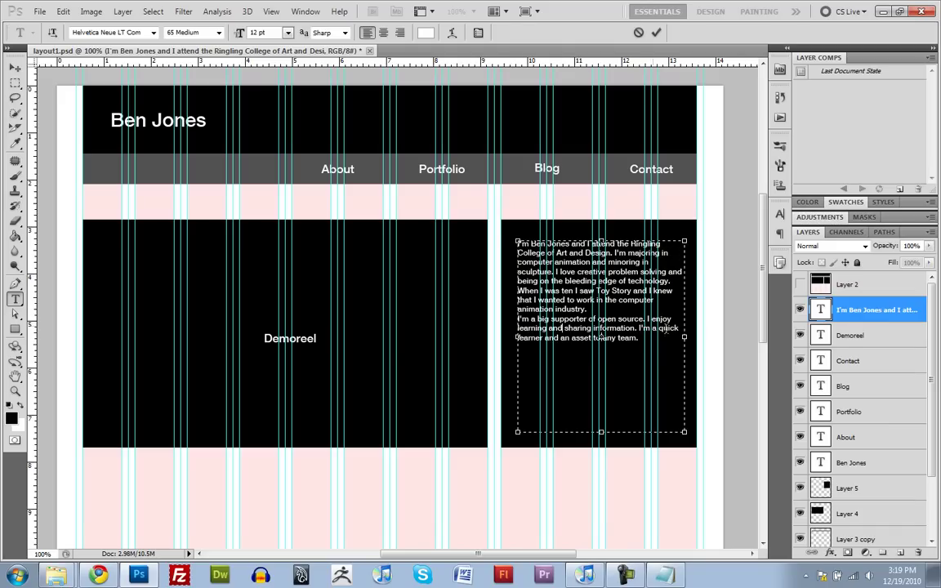
{"action": "key", "text": "ctrl+a"}
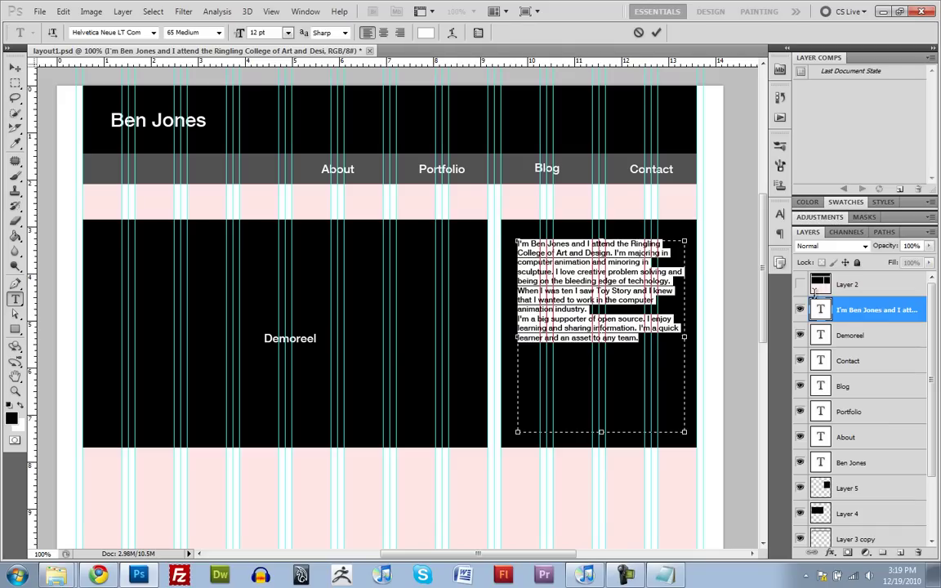
{"action": "left_click", "coordinate": [781, 214]}
{"action": "left_click", "coordinate": [782, 214]}
{"action": "left_click", "coordinate": [781, 236]}
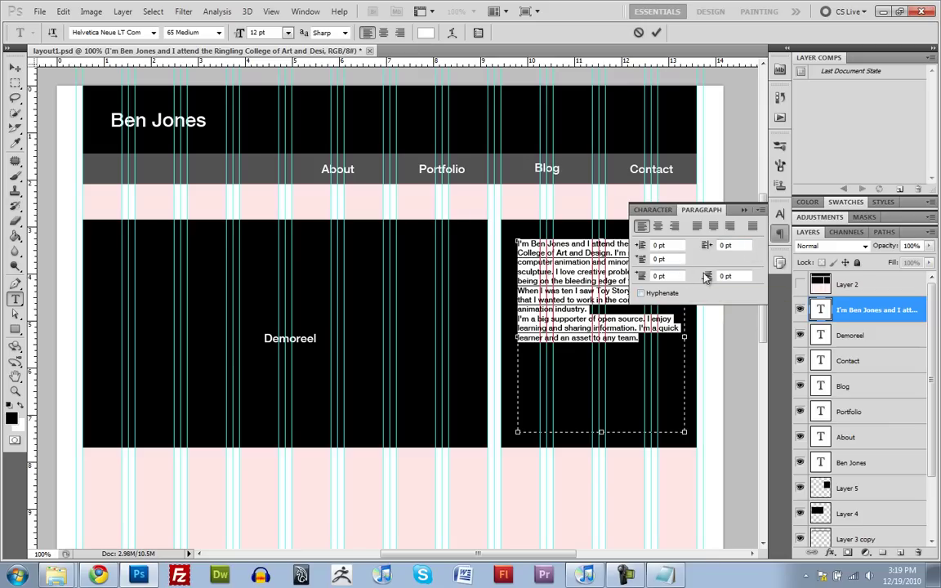
{"action": "left_click", "coordinate": [643, 294]}
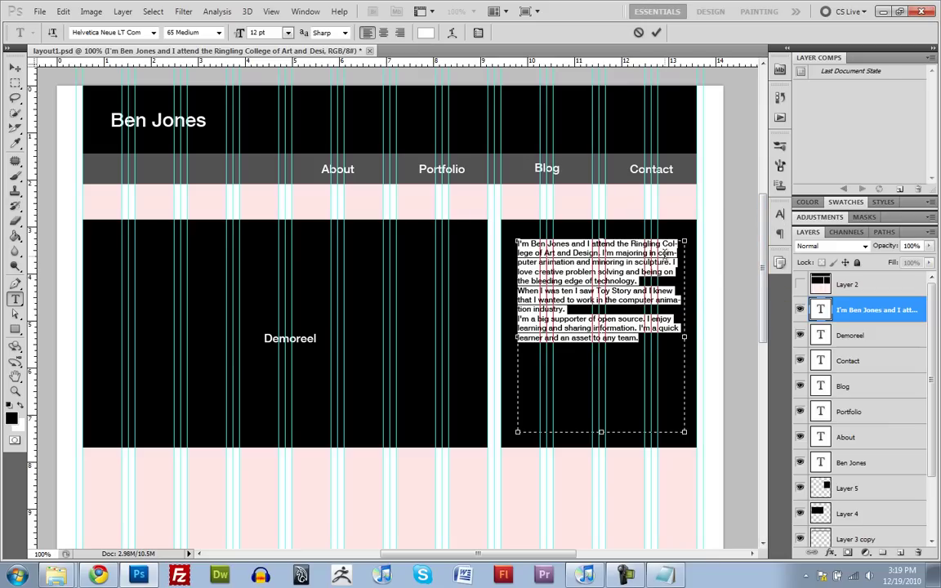
{"action": "left_click", "coordinate": [602, 335]}
{"action": "left_click_drag", "start_coordinate": [658, 254], "coordinate": [668, 253]}
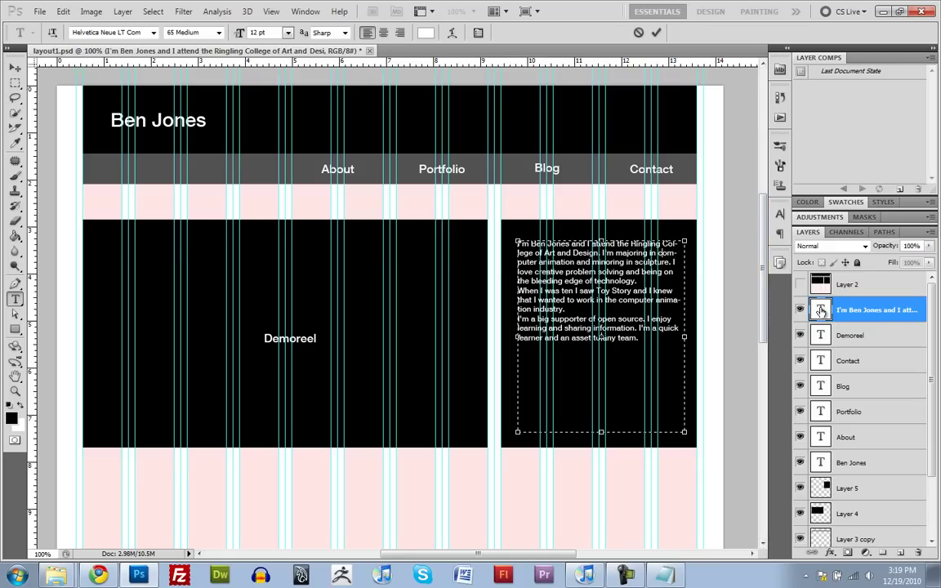
{"action": "key", "text": "ctrl+a"}
{"action": "left_click", "coordinate": [782, 233]}
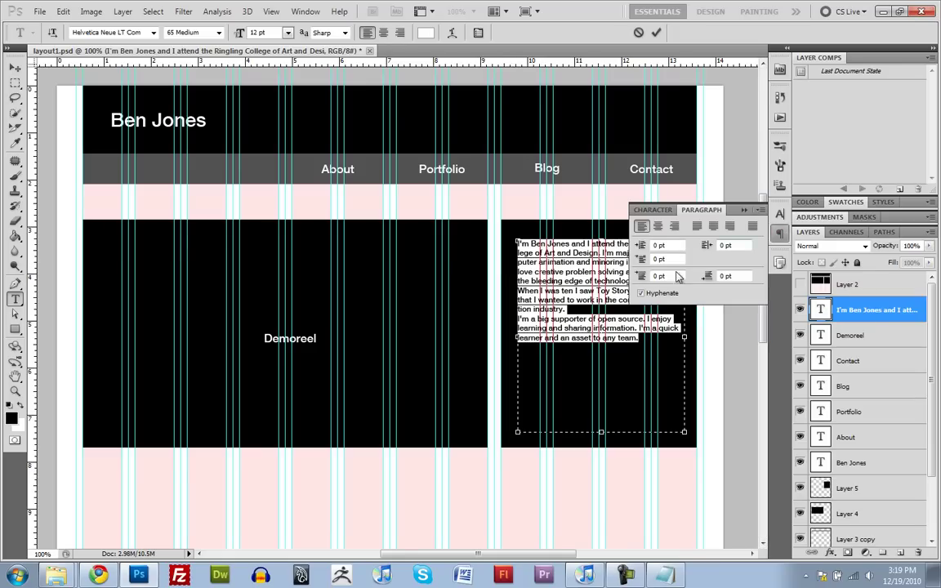
{"action": "left_click", "coordinate": [641, 293]}
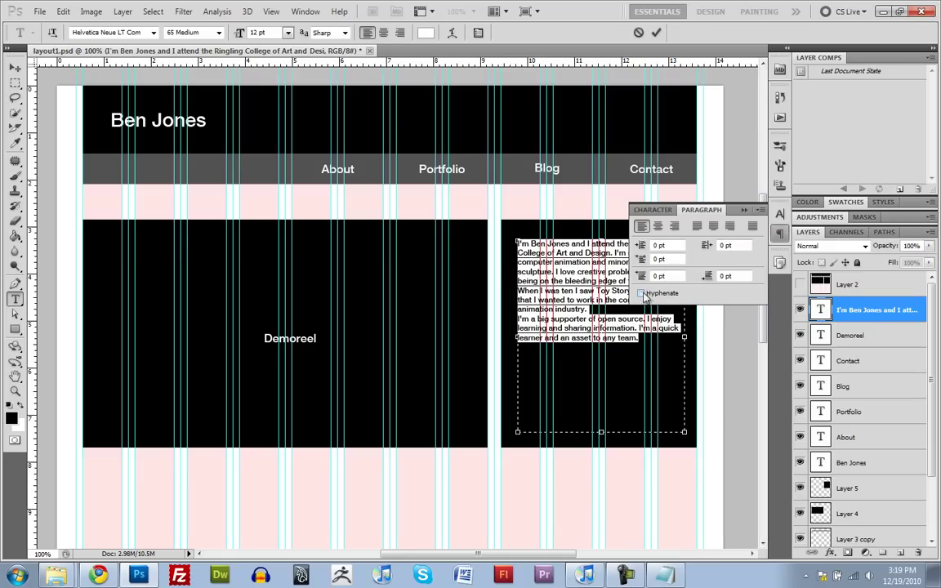
{"action": "left_click", "coordinate": [821, 310]}
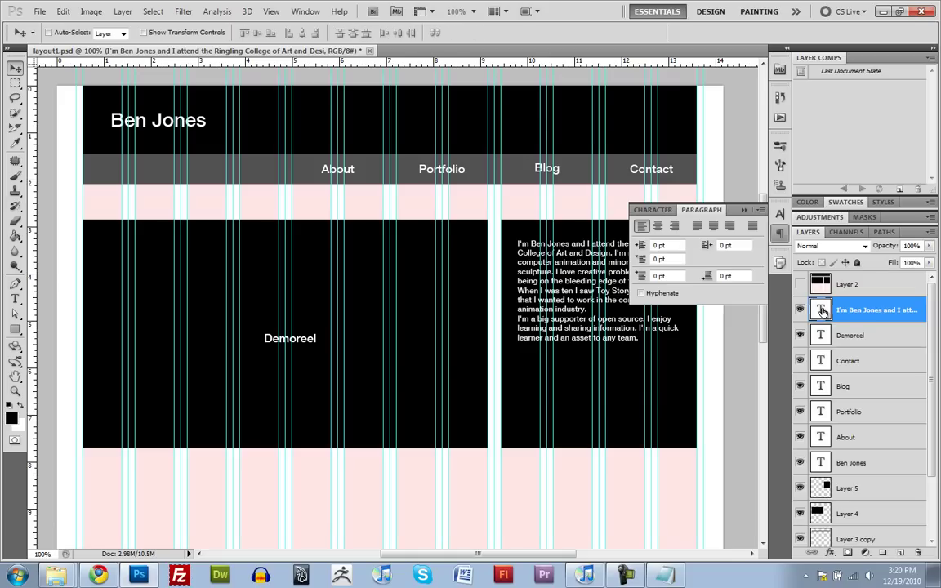
- Switch the about-me paragraph font from Helvetica Neue to Arial Regular
{"action": "left_click", "coordinate": [779, 236]}
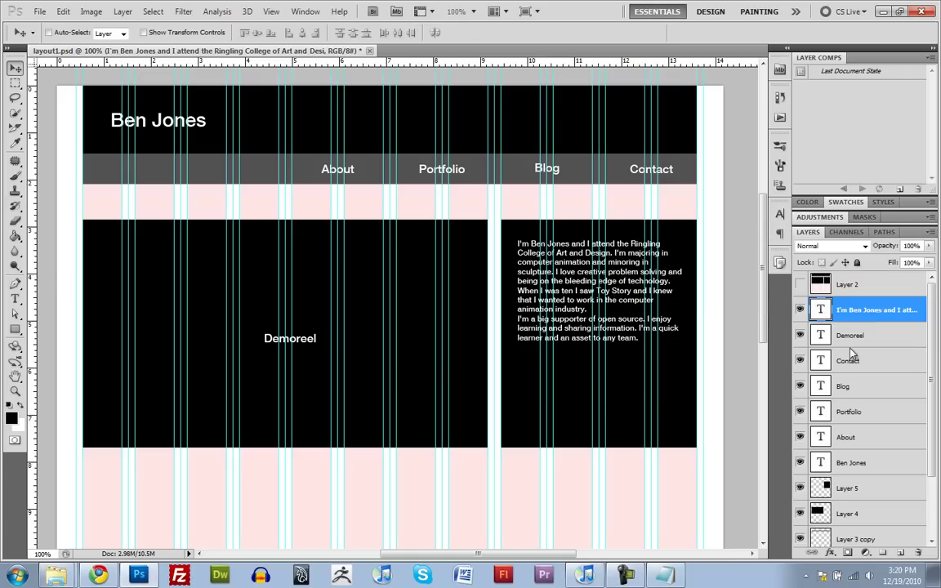
{"action": "double_click", "coordinate": [821, 309]}
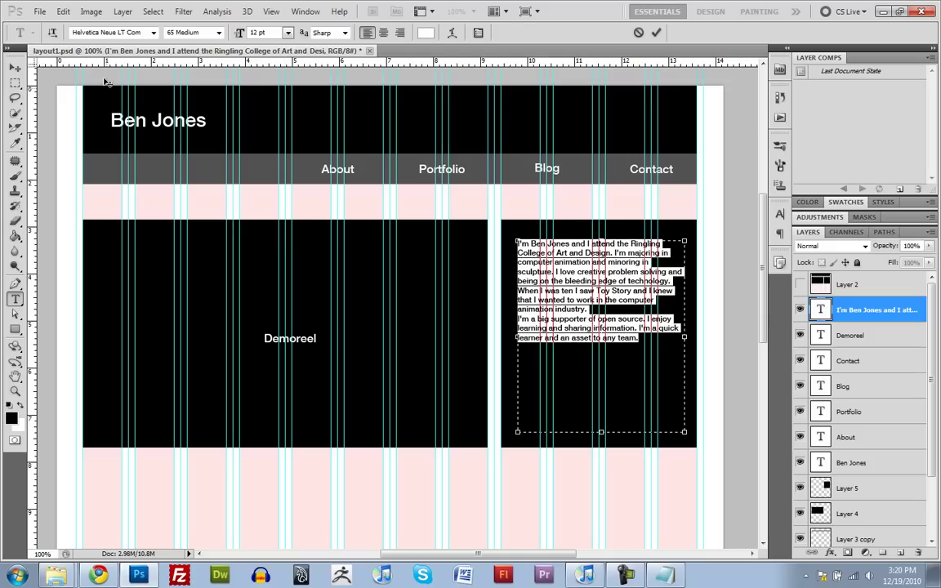
{"action": "left_click", "coordinate": [143, 32]}
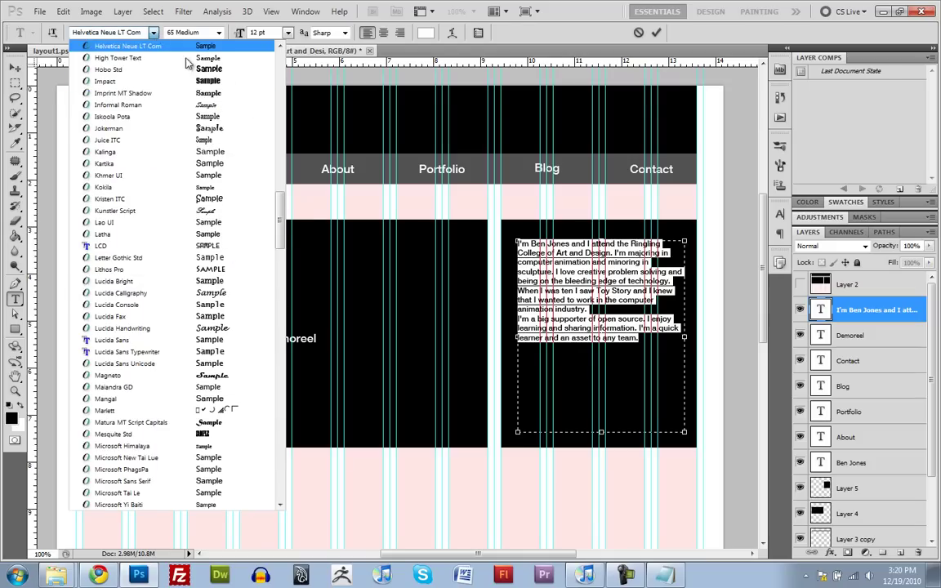
{"action": "left_click_drag", "start_coordinate": [279, 211], "coordinate": [277, 63]}
{"action": "left_click", "coordinate": [176, 93]}
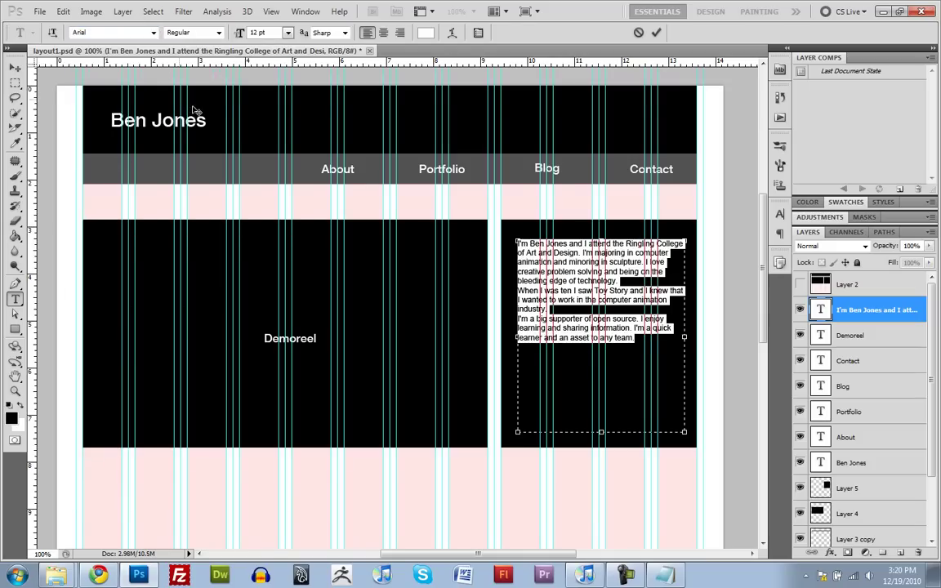
{"action": "left_click", "coordinate": [505, 240]}
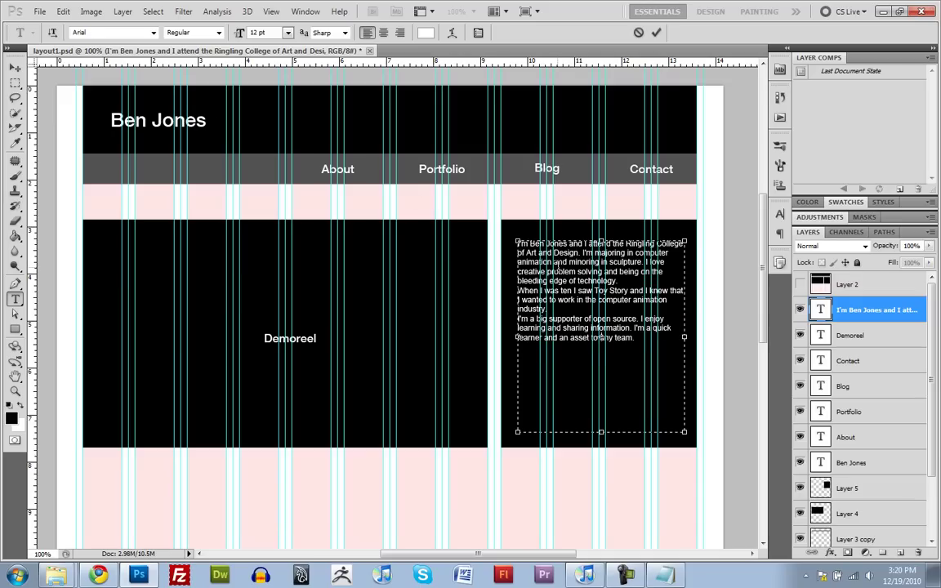
- Remove the existing line breaks in the about-me text so it runs as one block
{"action": "key", "text": "ctrl+Return"}
{"action": "key", "text": "v"}
{"action": "double_click", "coordinate": [823, 310]}
{"action": "left_click", "coordinate": [595, 256]}
{"action": "left_click", "coordinate": [620, 281]}
{"action": "key", "text": "Delete"}
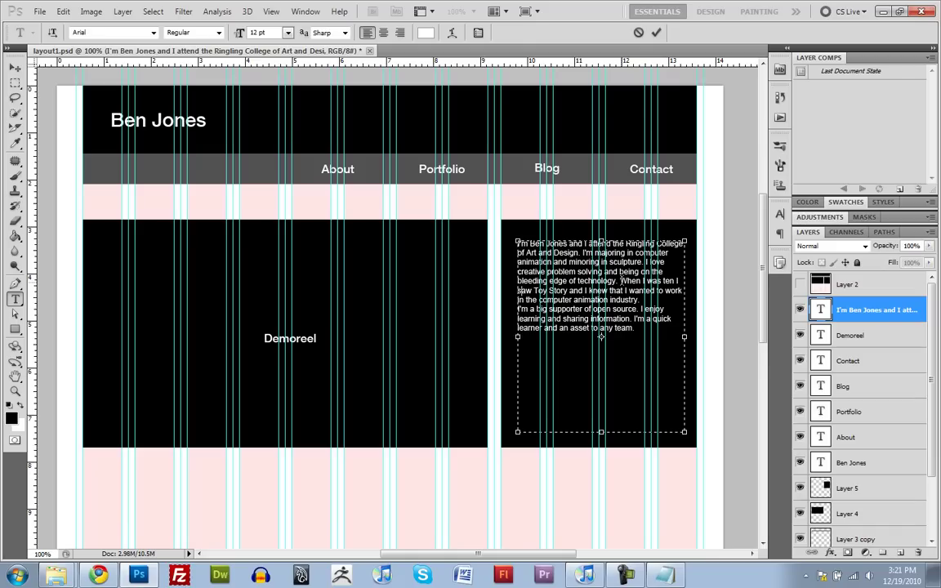
{"action": "key", "text": "BackSpace"}
{"action": "key", "text": "Delete"}
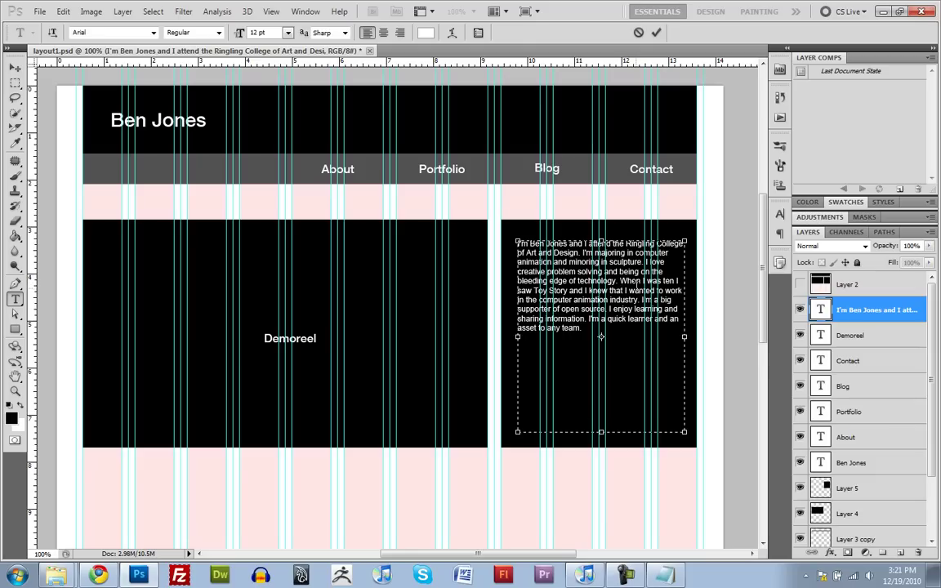
- Insert paragraph breaks after "technology." and after "industry."
{"action": "left_click", "coordinate": [619, 281]}
{"action": "key", "text": "Return"}
{"action": "key", "text": "Return"}
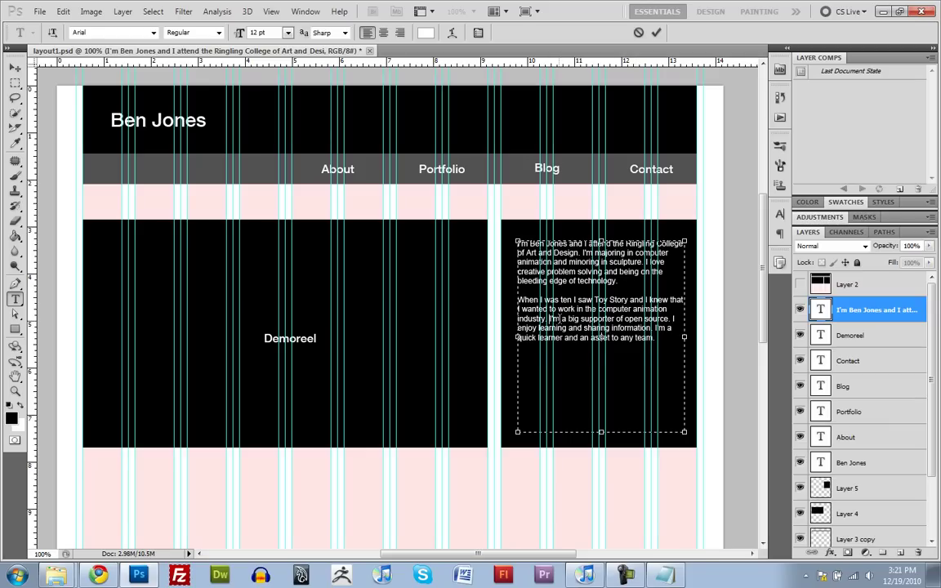
{"action": "left_click", "coordinate": [550, 319]}
{"action": "key", "text": "Return"}
{"action": "key", "text": "Return"}
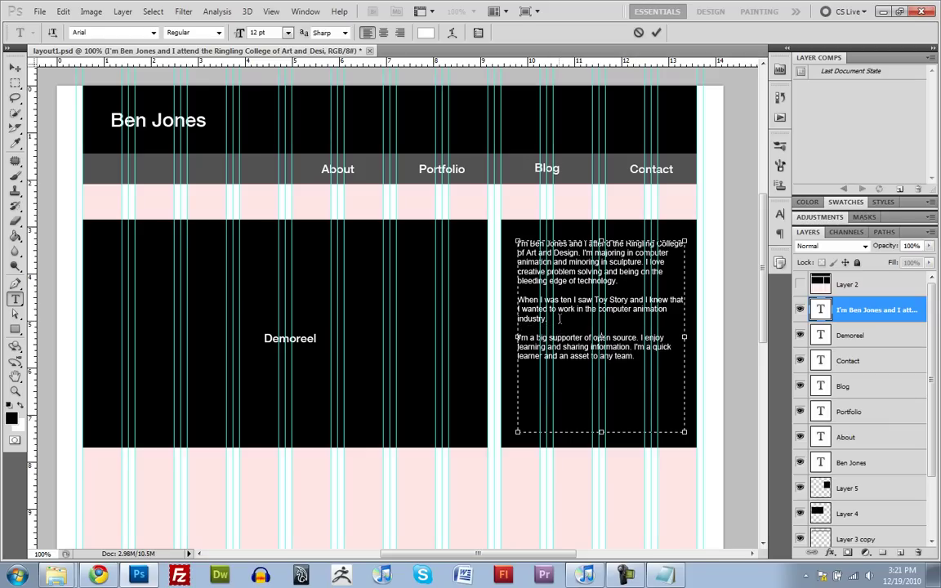
- Increase the about-me paragraph text size to 14 pt
{"action": "left_click", "coordinate": [14, 67]}
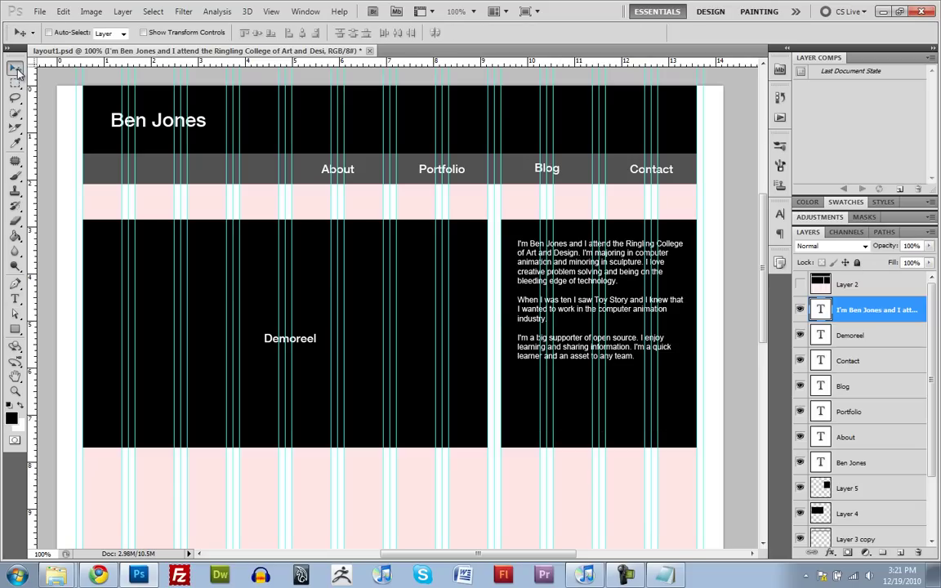
{"action": "double_click", "coordinate": [811, 311]}
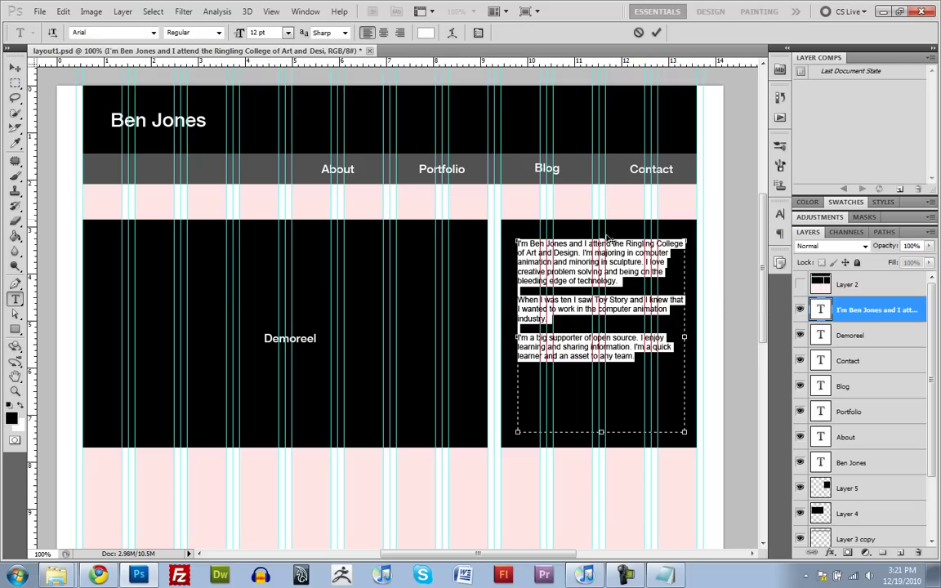
{"action": "left_click", "coordinate": [288, 33]}
{"action": "left_click", "coordinate": [296, 153]}
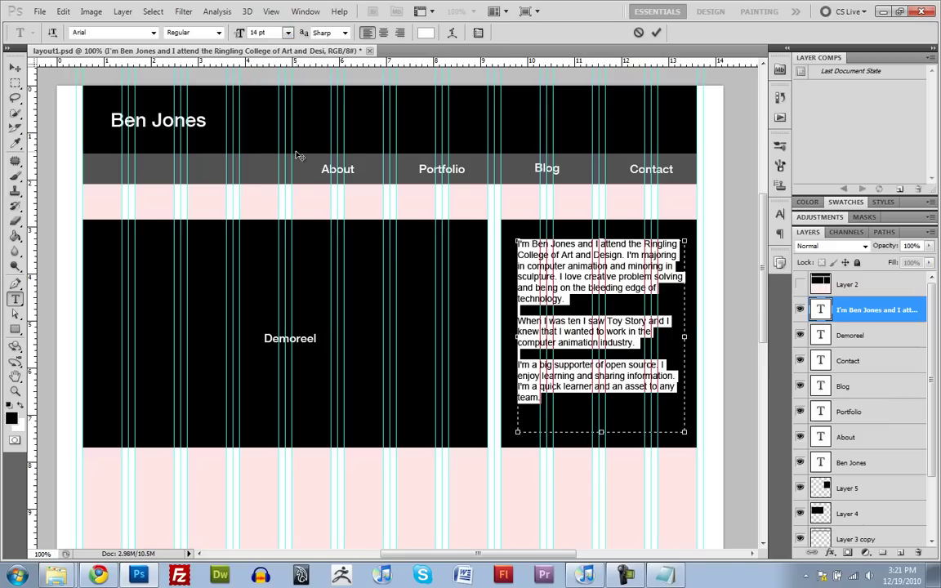
{"action": "left_click", "coordinate": [15, 66]}
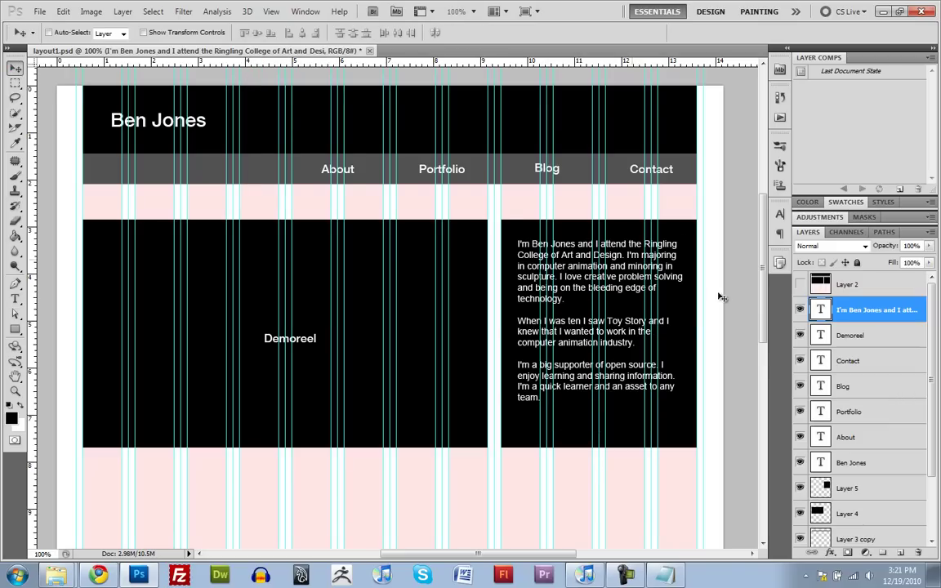
- Select Layer 5 and reopen the about-me paragraphs for editing, clearing the highlight
{"action": "double_click", "coordinate": [822, 313]}
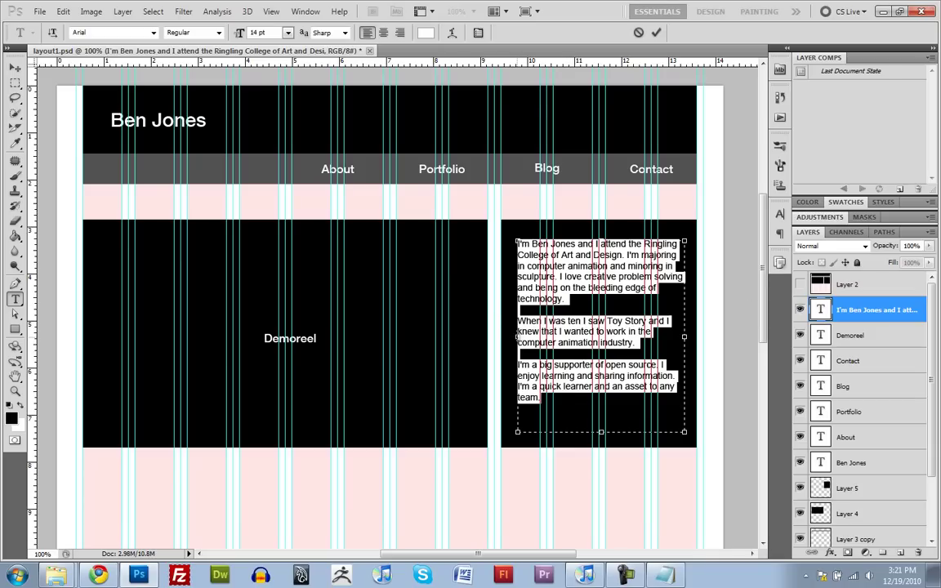
{"action": "key", "text": "ctrl+Return"}
{"action": "key", "text": "v"}
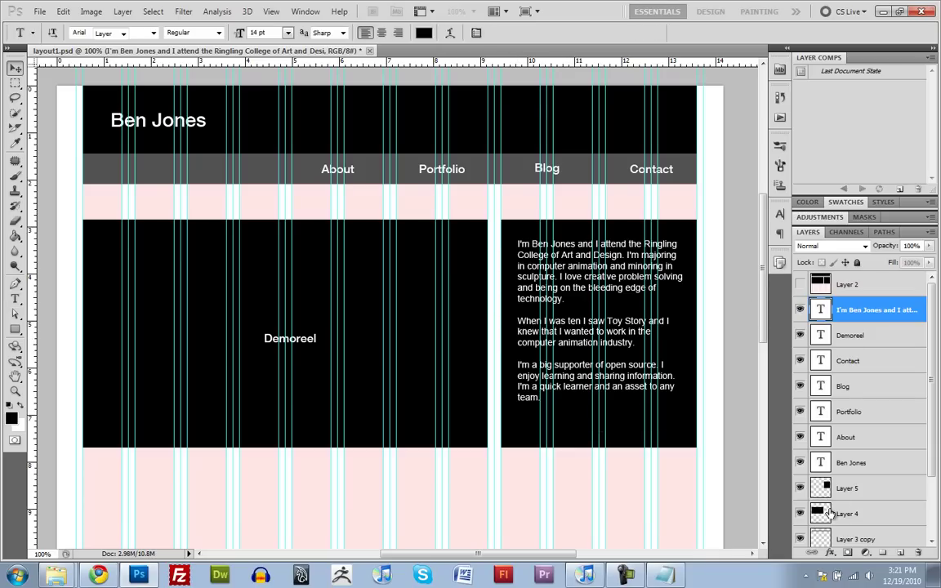
{"action": "left_click", "coordinate": [841, 513]}
{"action": "key", "text": "alt+bracketright"}
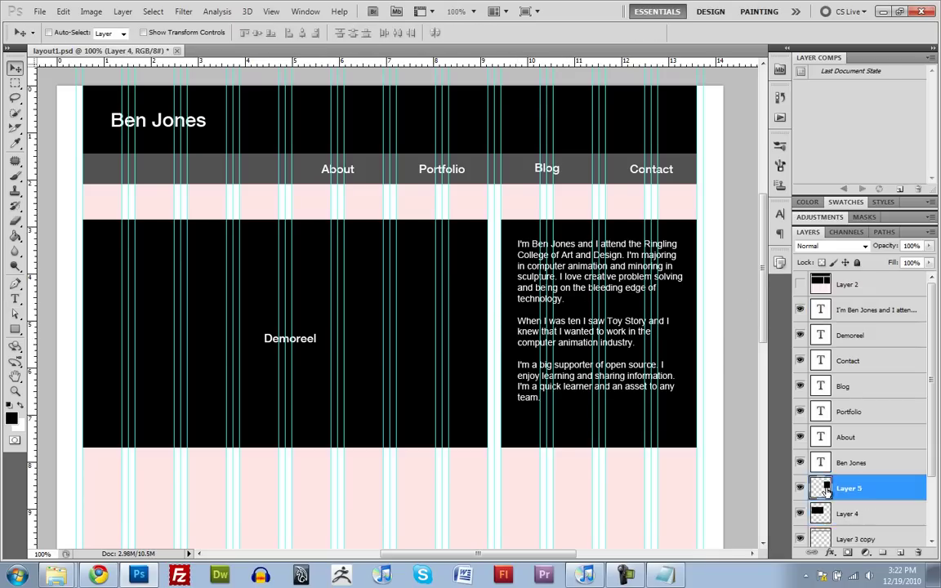
{"action": "double_click", "coordinate": [663, 279]}
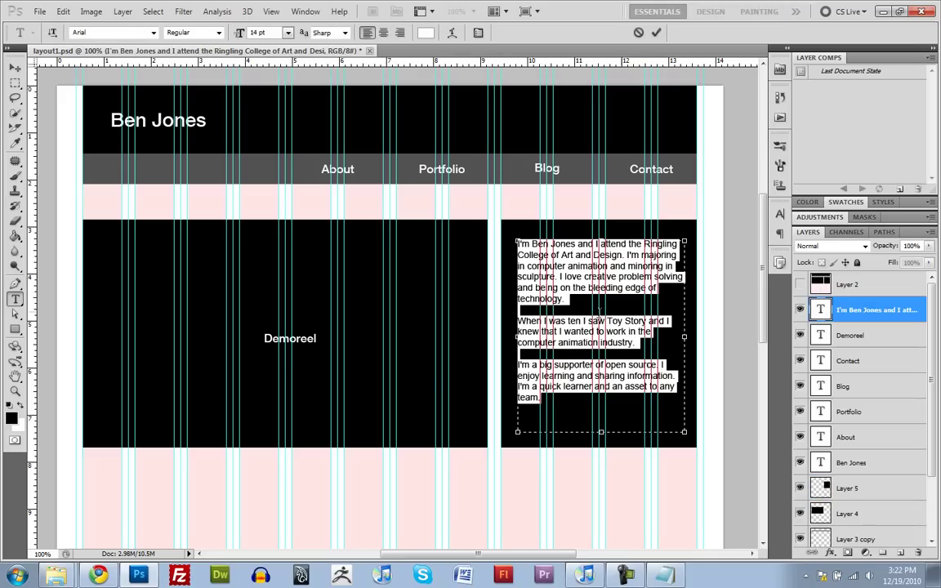
{"action": "left_click", "coordinate": [516, 339]}
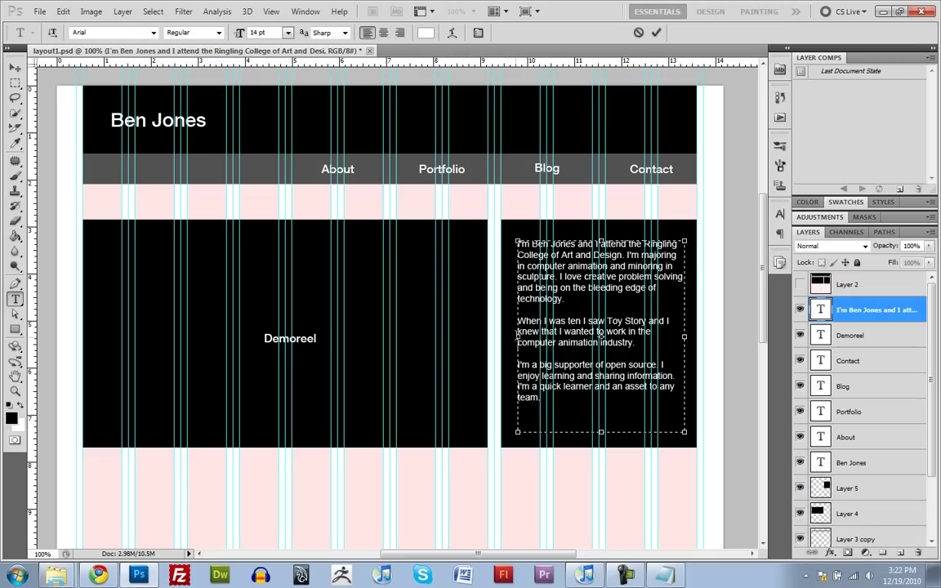
{"action": "left_click_drag", "start_coordinate": [517, 337], "coordinate": [563, 336]}
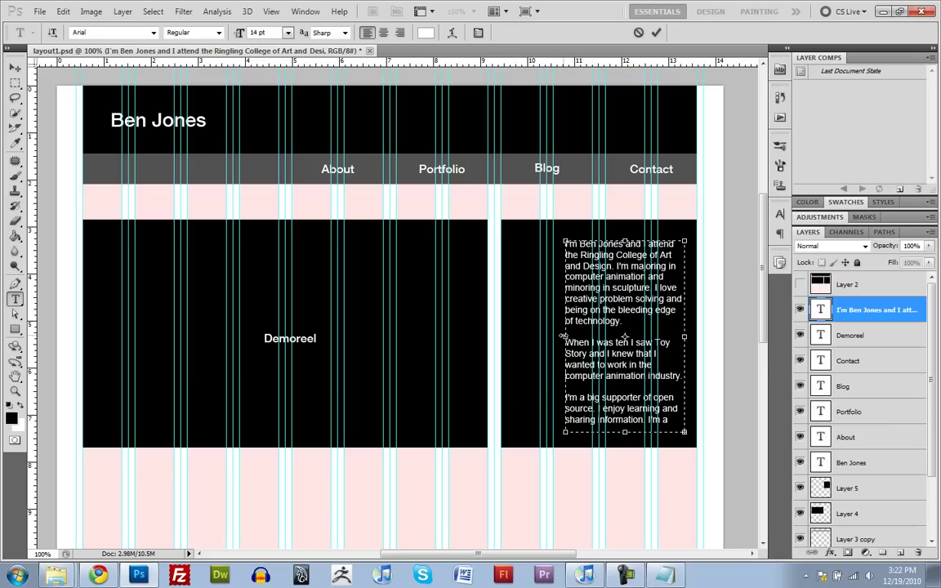
{"action": "double_click", "coordinate": [821, 309]}
{"action": "left_click", "coordinate": [288, 33]}
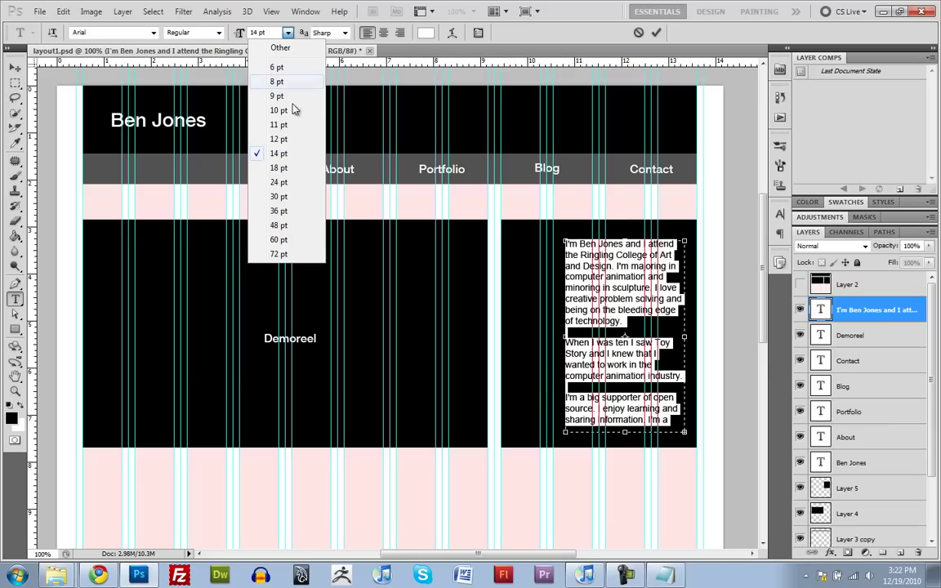
{"action": "left_click", "coordinate": [280, 139]}
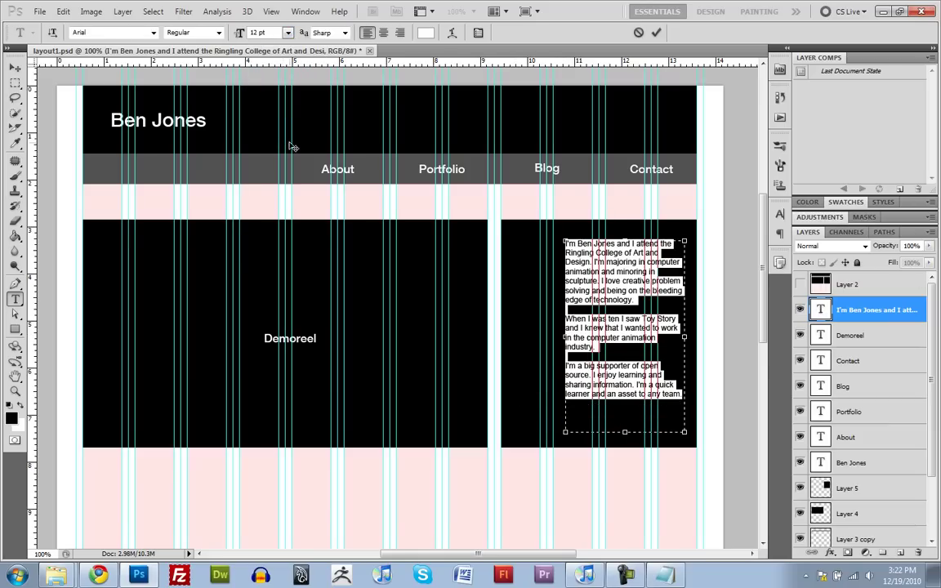
{"action": "left_click", "coordinate": [15, 68]}
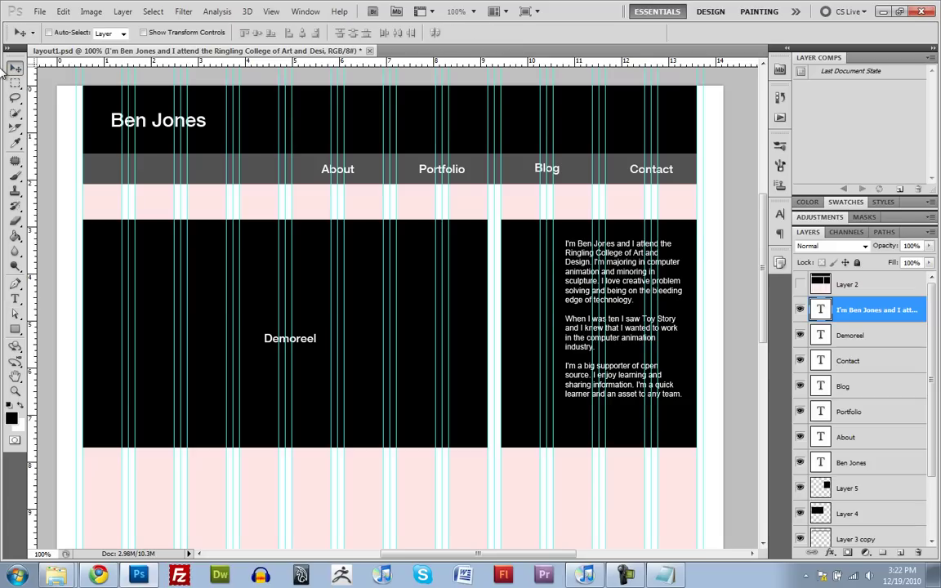
{"action": "key", "text": "ctrl+z"}
{"action": "key", "text": "ctrl+z"}
{"action": "key", "text": "ctrl+z"}
{"action": "key", "text": "ctrl+z"}
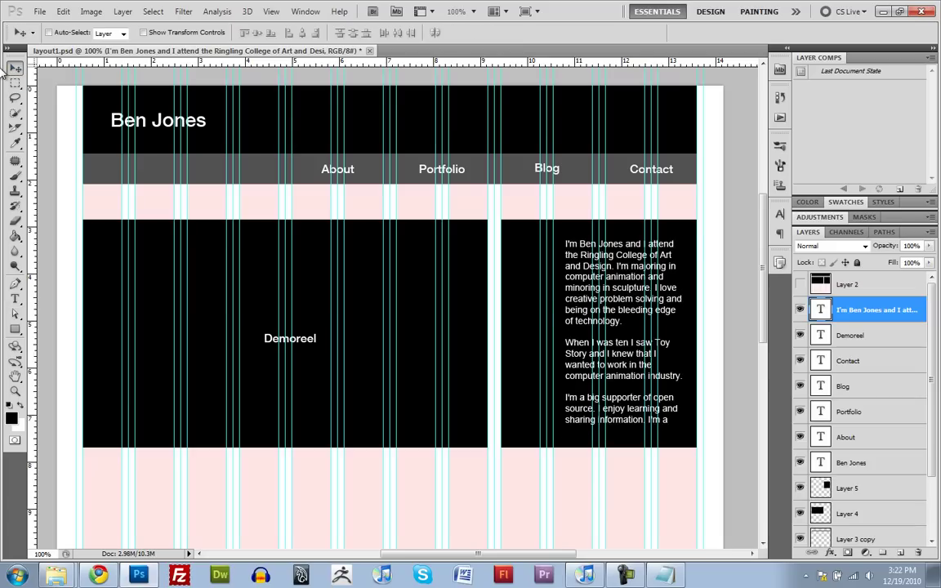
{"action": "key", "text": "ctrl+z"}
{"action": "key", "text": "ctrl+z"}
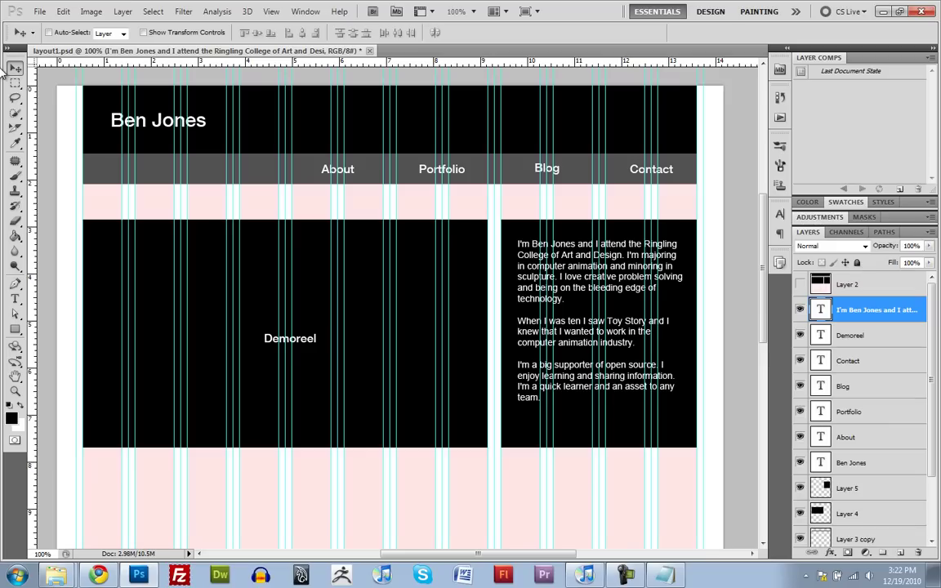
{"action": "left_click", "coordinate": [14, 83]}
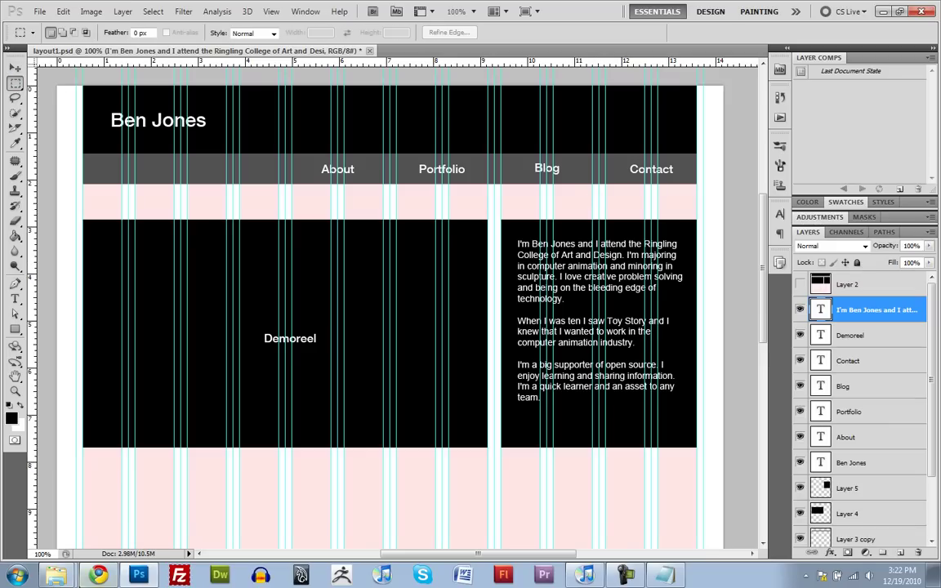
- Open a new Chrome tab and load lipsum.com
{"action": "key", "text": "alt+Tab"}
{"action": "left_click", "coordinate": [144, 8]}
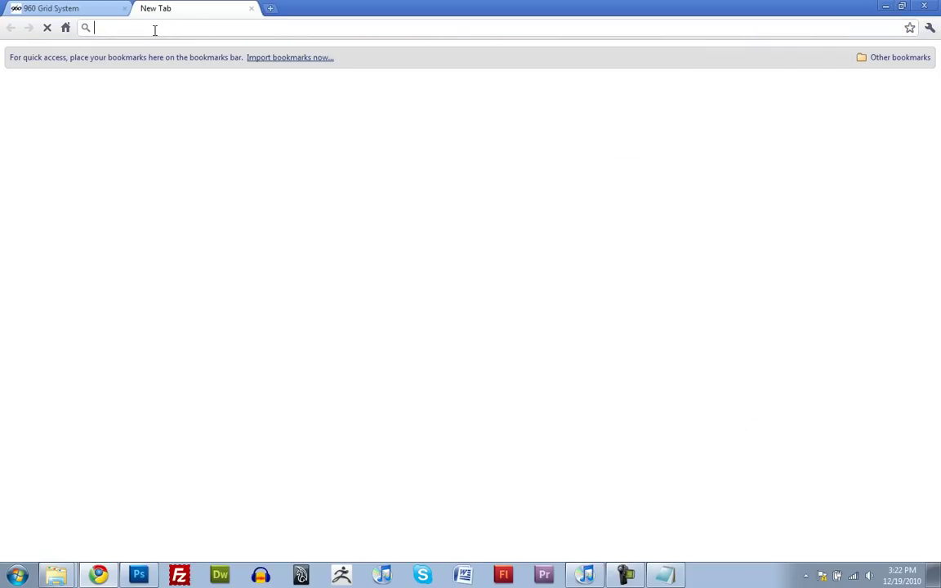
{"action": "type", "text": "l"}
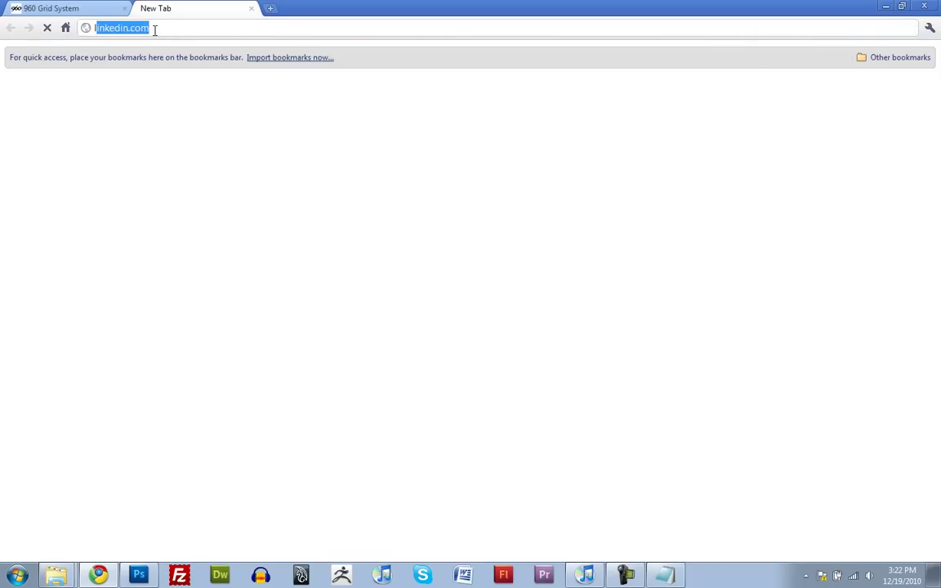
{"action": "type", "text": "ipsum."}
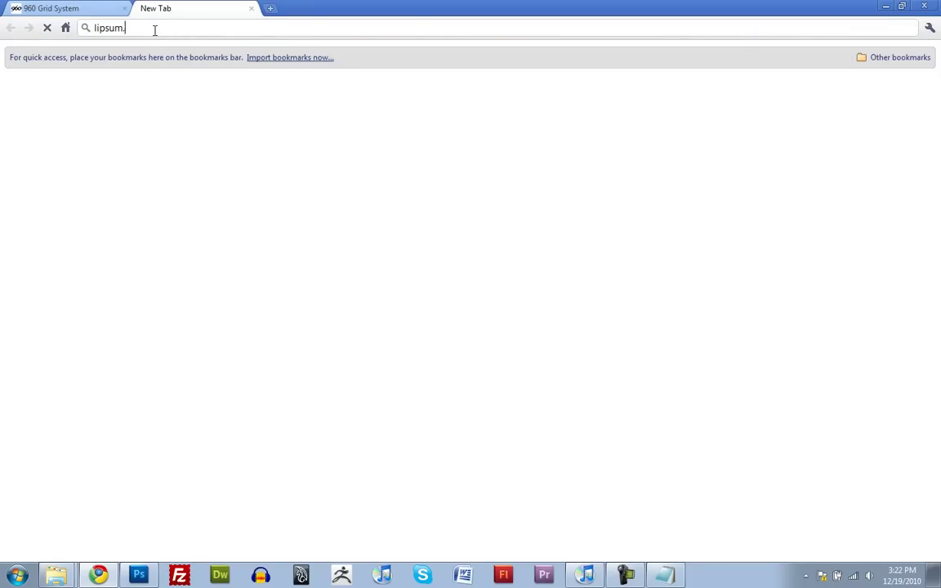
{"action": "type", "text": "com"}
{"action": "key", "text": "Return"}
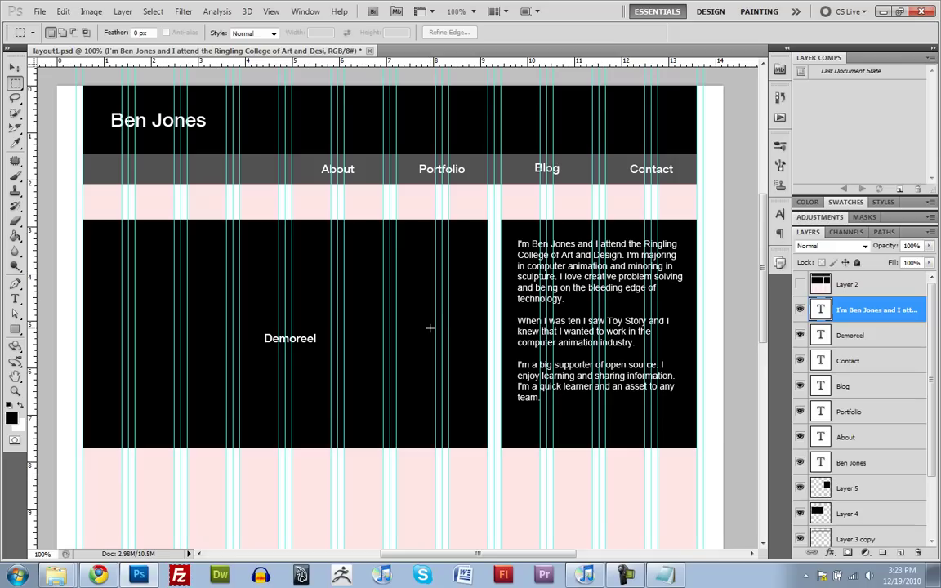
- Generate five Lorem Ipsum paragraphs on lipsum.com in Chrome and select the opening paragraphs
{"action": "left_click", "coordinate": [98, 576]}
{"action": "scroll", "coordinate": [638, 360], "scroll_direction": "down", "scroll_amount": 1}
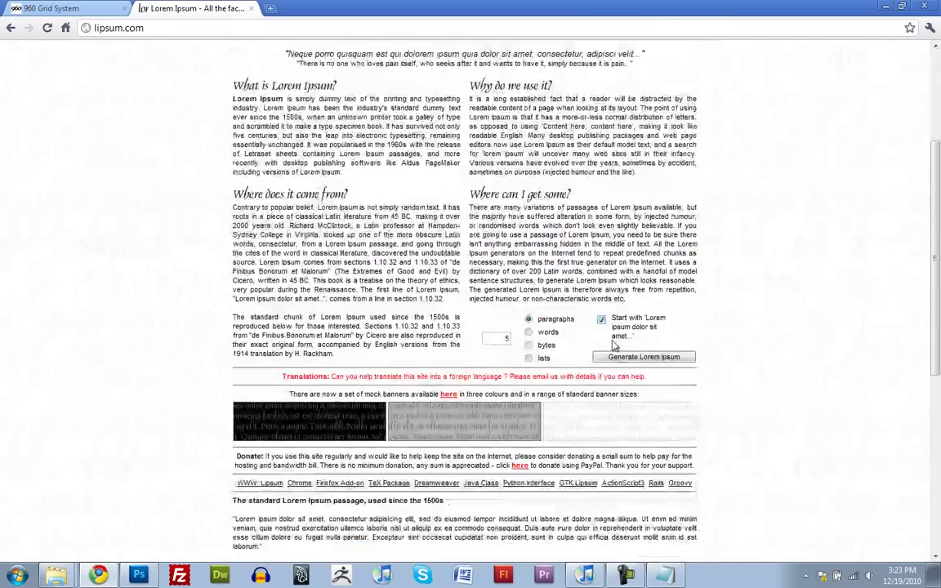
{"action": "left_click", "coordinate": [642, 359]}
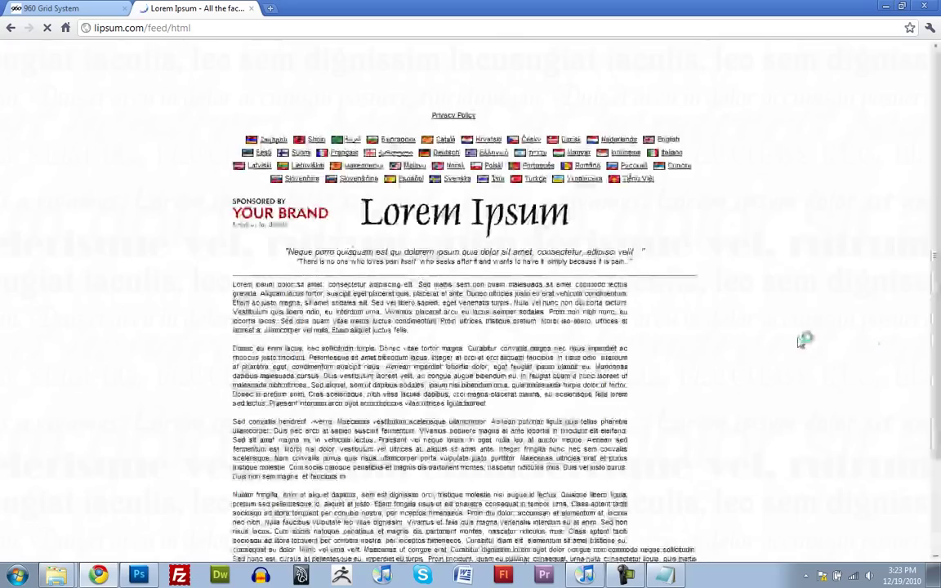
{"action": "scroll", "coordinate": [240, 251], "scroll_direction": "down", "scroll_amount": 1}
{"action": "left_click_drag", "start_coordinate": [233, 241], "coordinate": [513, 367]}
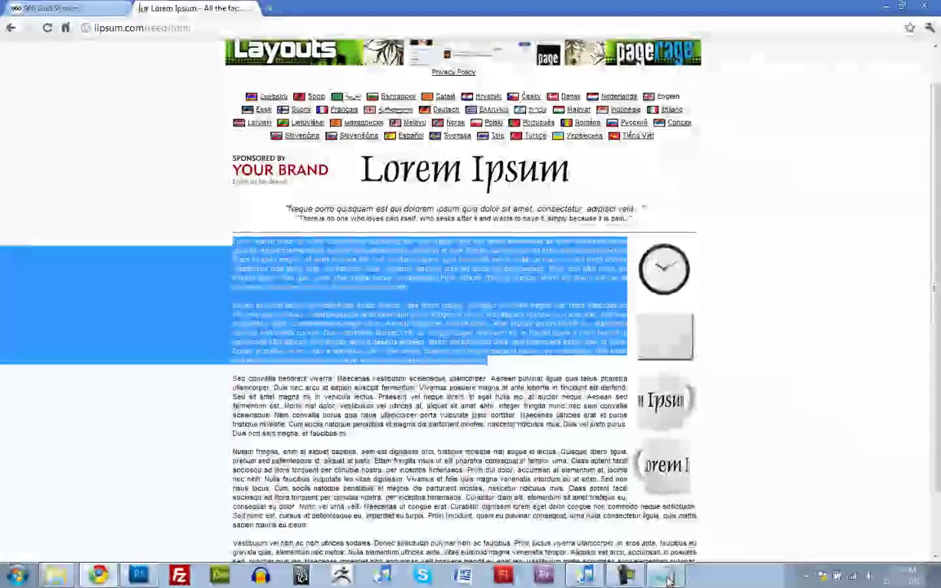
- Paste the copied lorem ipsum text into a new blank Notepad document
{"action": "left_click", "coordinate": [666, 577]}
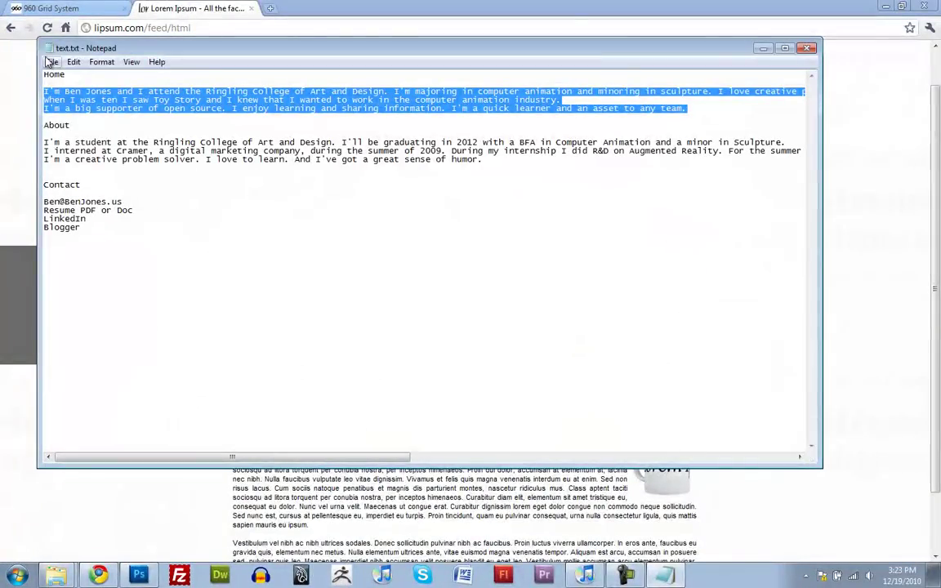
{"action": "left_click", "coordinate": [51, 64]}
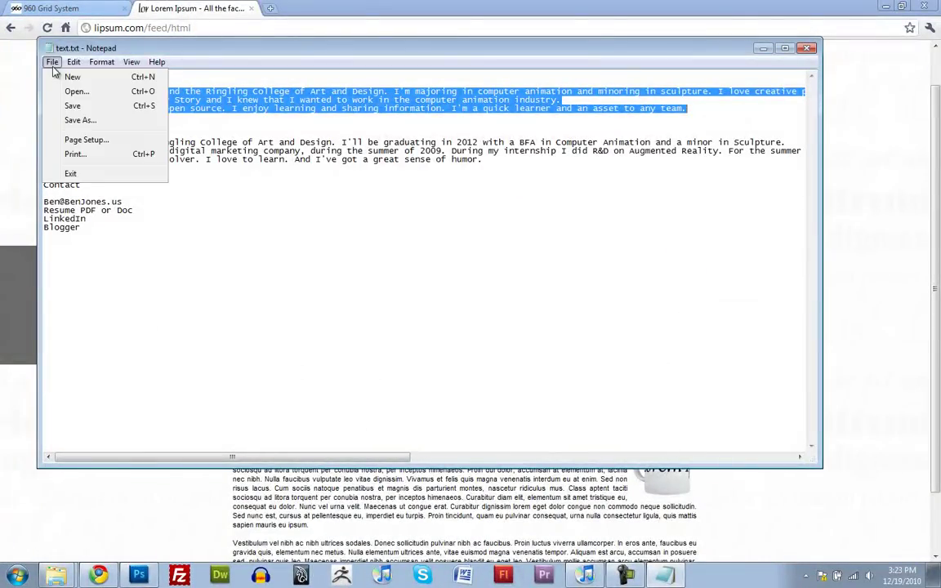
{"action": "left_click", "coordinate": [72, 77]}
{"action": "key", "text": "ctrl+v"}
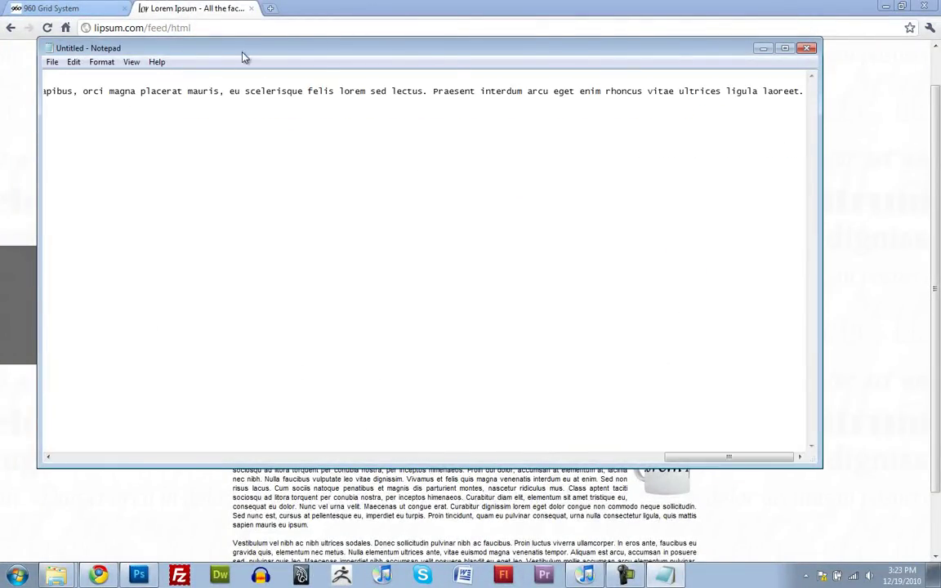
{"action": "left_click_drag", "start_coordinate": [242, 57], "coordinate": [682, 315]}
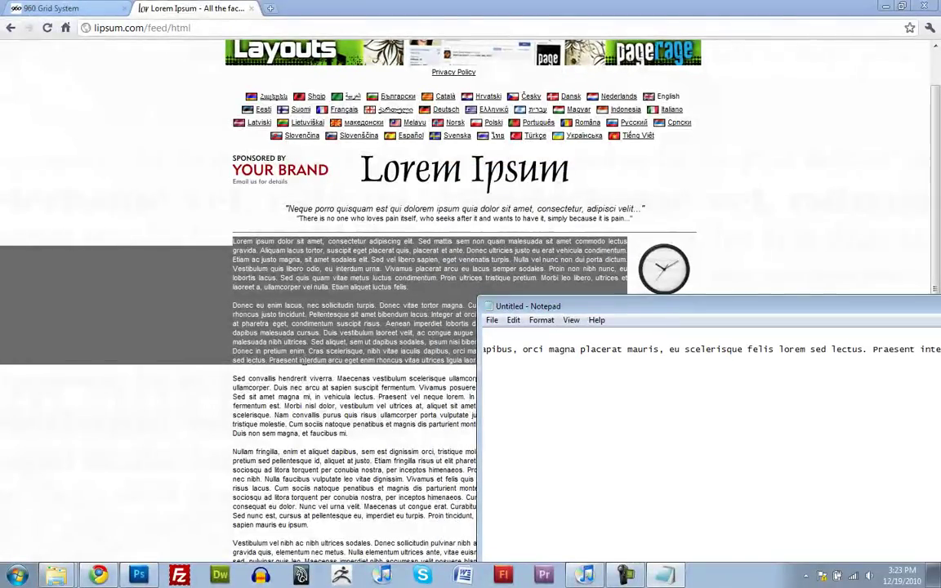
- Reselect the first two lorem ipsum paragraphs on the page, then close the untitled Notepad document
{"action": "left_click", "coordinate": [222, 217]}
{"action": "left_click", "coordinate": [234, 242]}
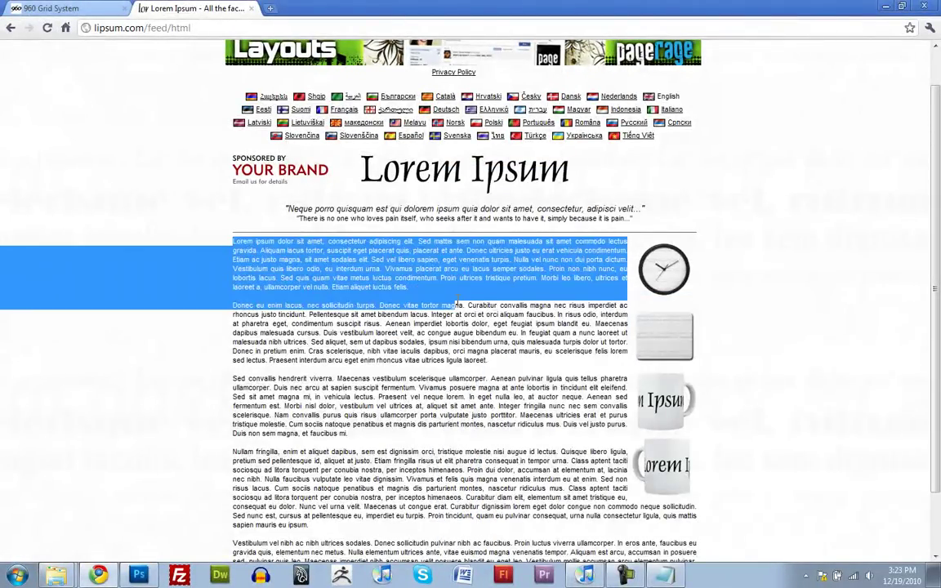
{"action": "left_click", "coordinate": [456, 302]}
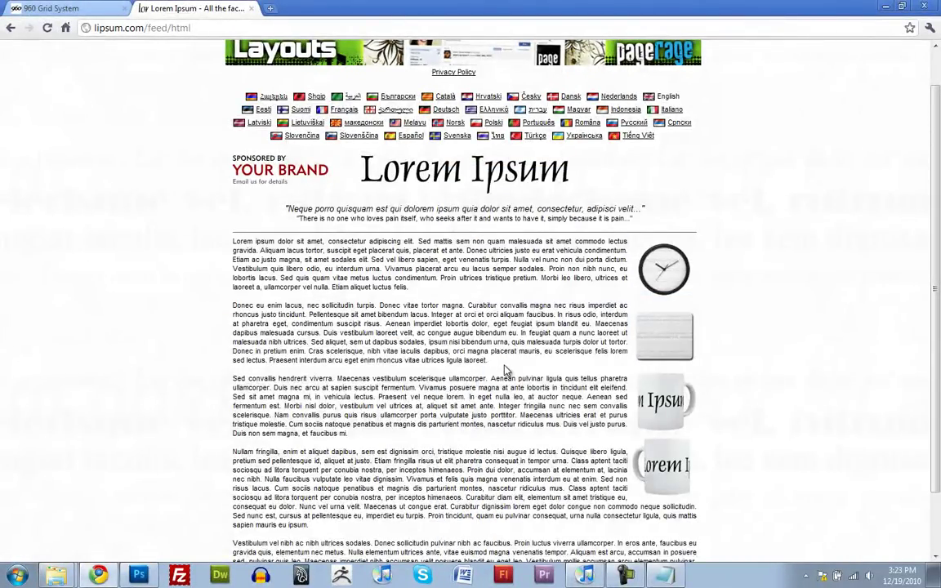
{"action": "left_click_drag", "start_coordinate": [491, 361], "coordinate": [371, 299]}
{"action": "left_click_drag", "start_coordinate": [372, 298], "coordinate": [326, 286]}
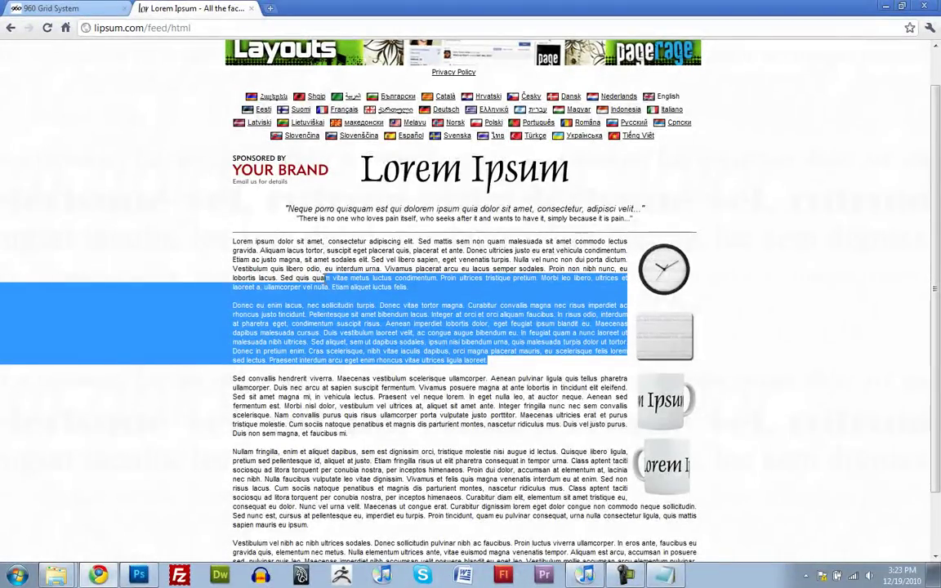
{"action": "left_click_drag", "start_coordinate": [324, 277], "coordinate": [235, 241]}
{"action": "left_click", "coordinate": [415, 317]}
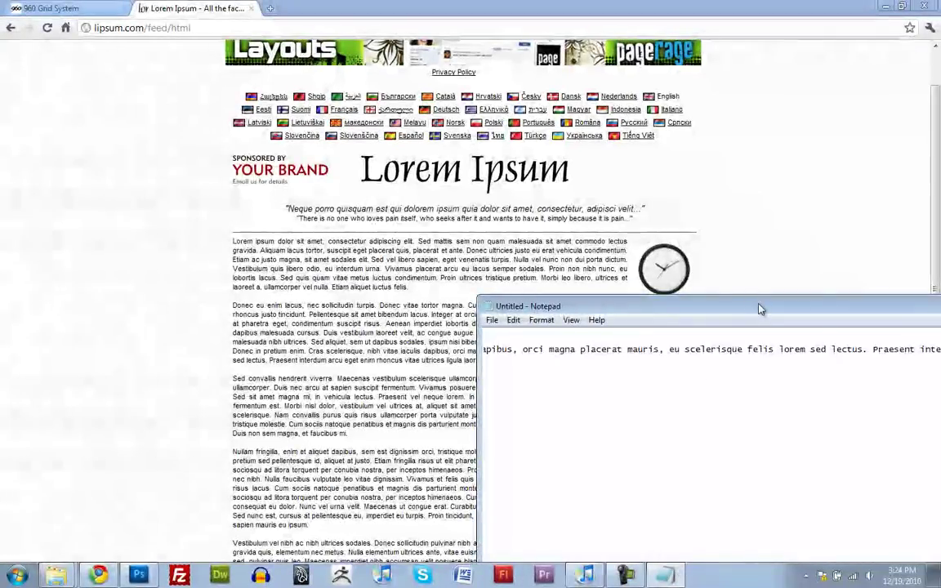
{"action": "left_click_drag", "start_coordinate": [735, 308], "coordinate": [139, 172]}
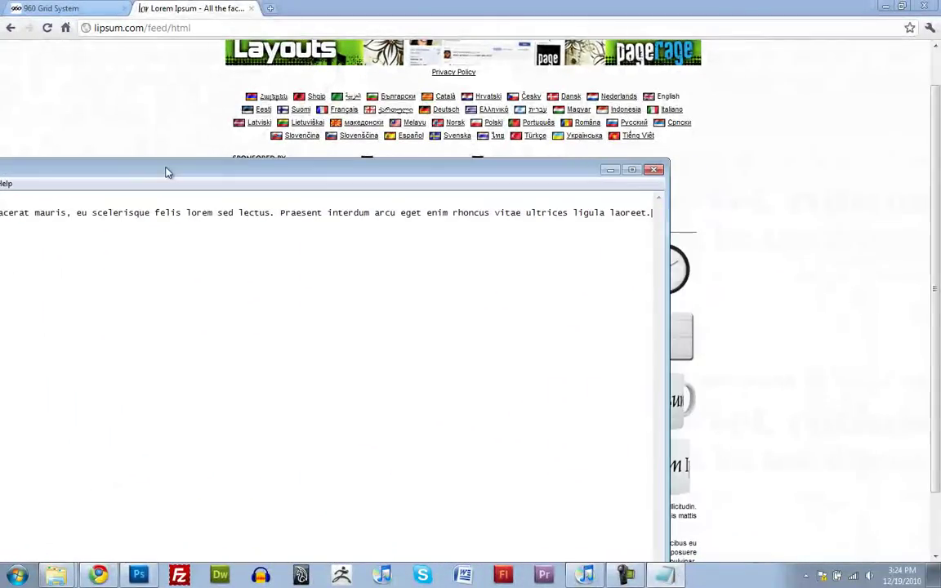
{"action": "left_click", "coordinate": [654, 169]}
- Discard the untitled Notepad text and minimize Chrome to show the layout1.psd mockup
{"action": "left_click", "coordinate": [496, 288]}
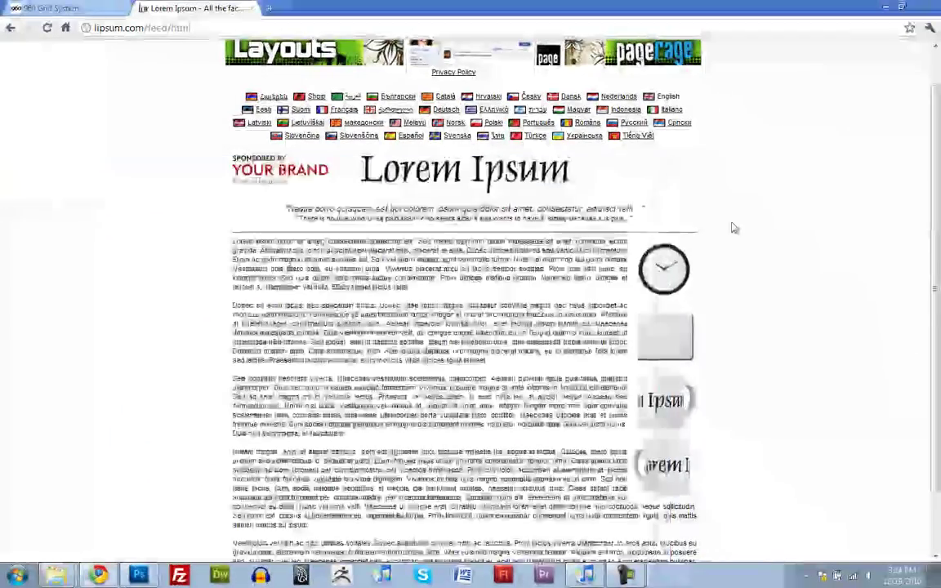
{"action": "left_click", "coordinate": [883, 7]}
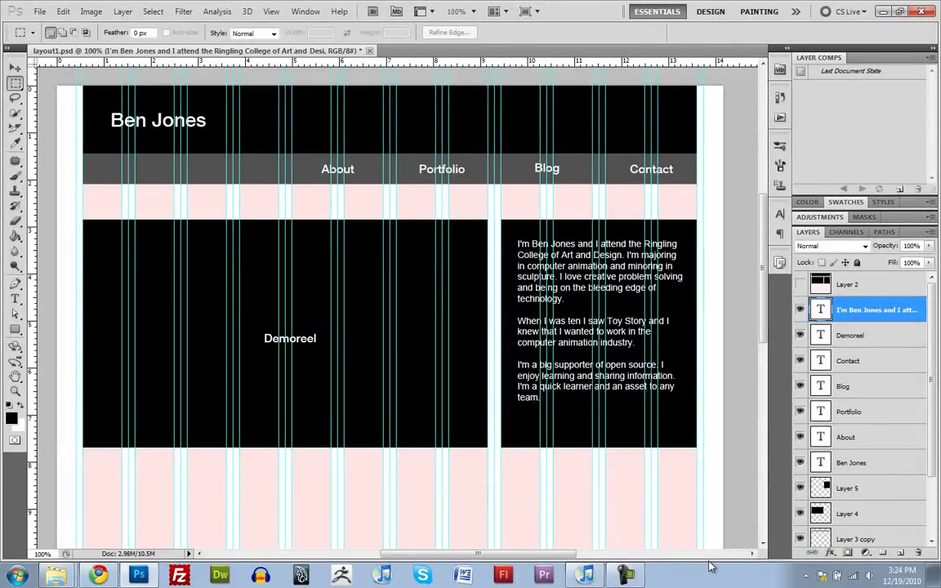
{"action": "left_click", "coordinate": [636, 579]}
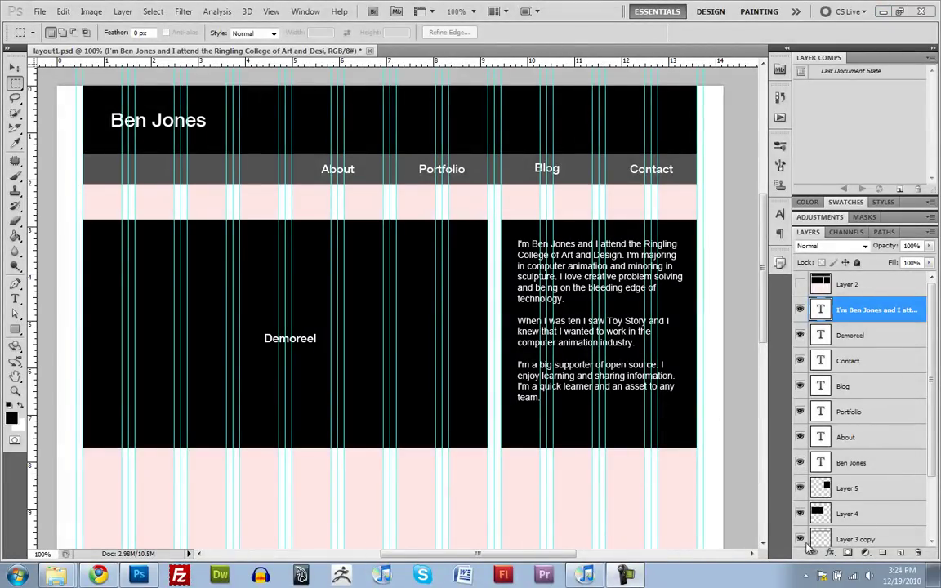